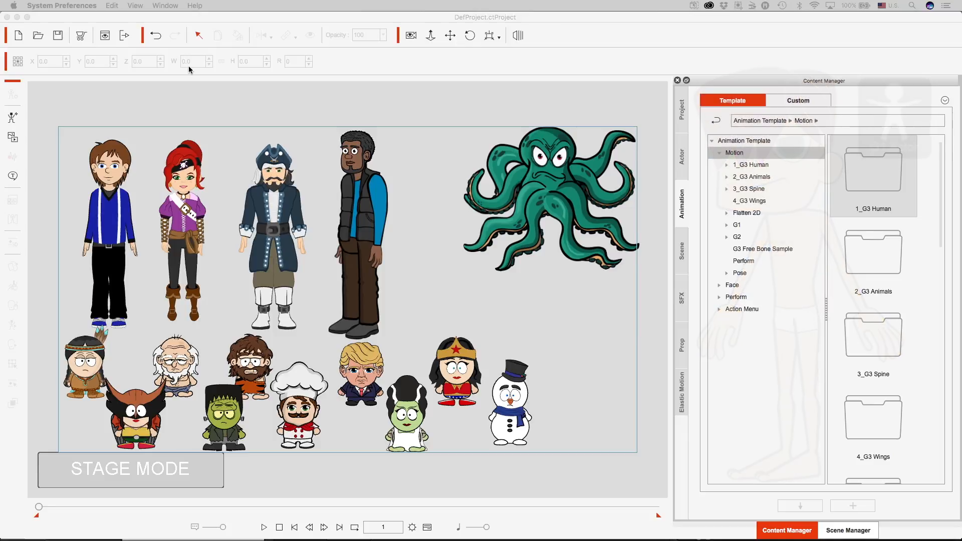
Select the side-facing man in the vest and the brown-haired man in the blue shirt in turn, and clear the selection.
left_click(354, 216)
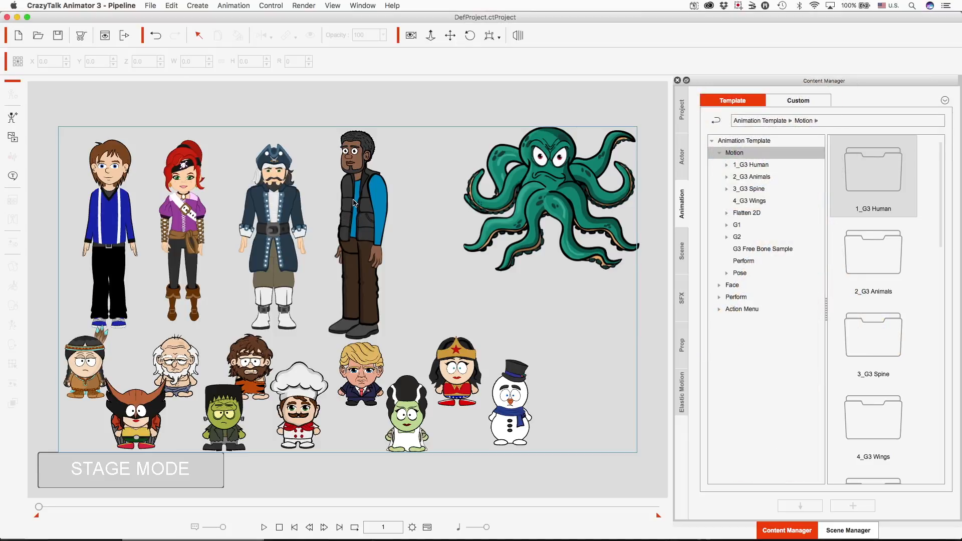
left_click(362, 187)
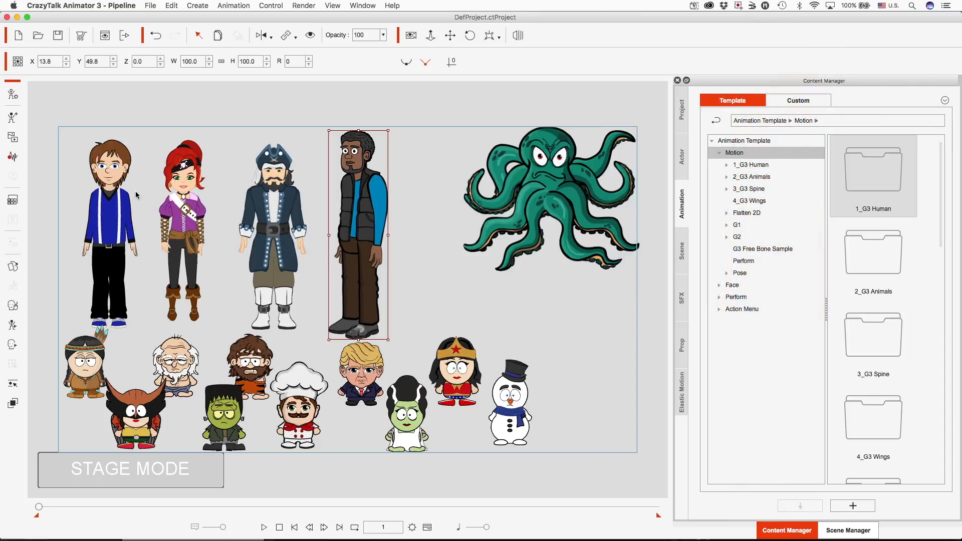
left_click(104, 204)
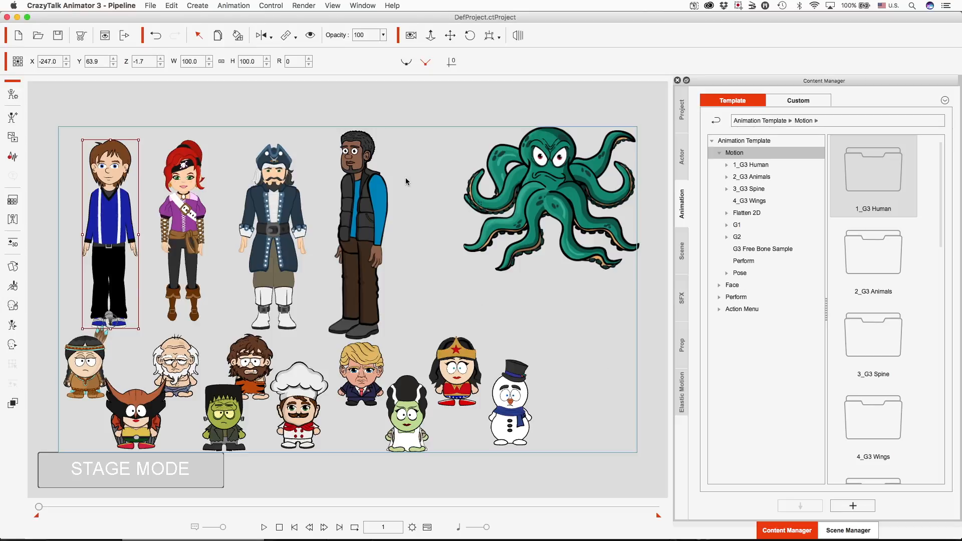
left_click(396, 147)
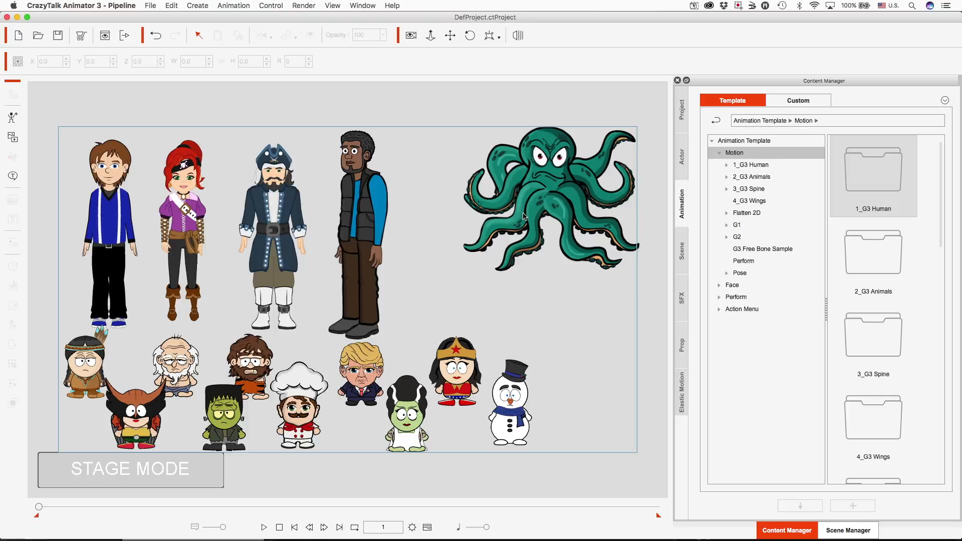
Move the octopus down and left on the stage to about X 181, Y 153.
left_click(539, 189)
left_click_drag(463, 199, 449, 212)
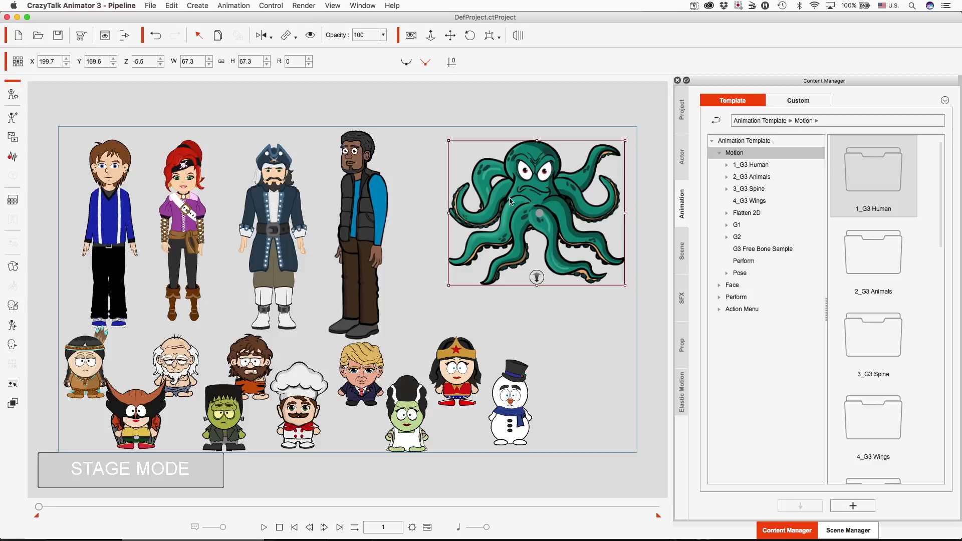
left_click(495, 214)
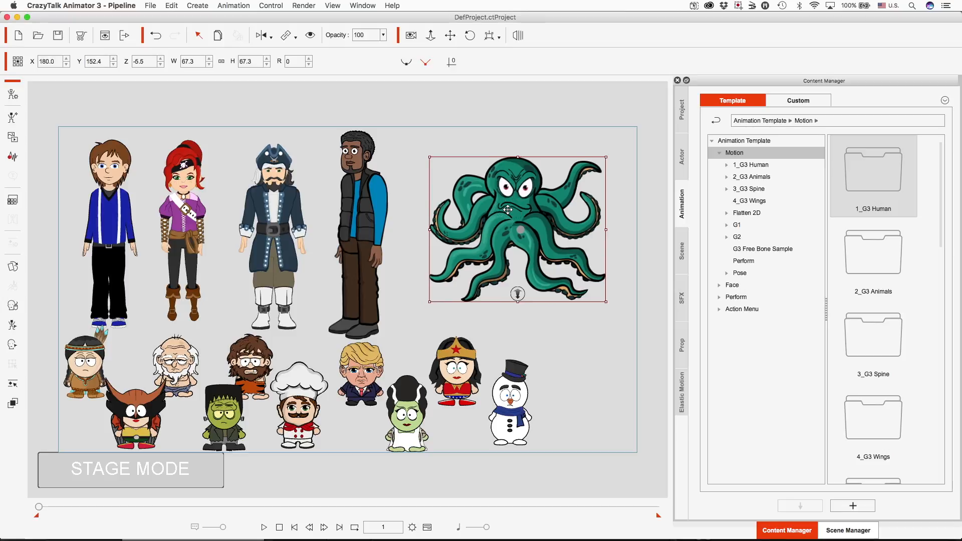
Inspect the octopus's head sprite in the Sprite Editor and close the editor.
left_click(12, 267)
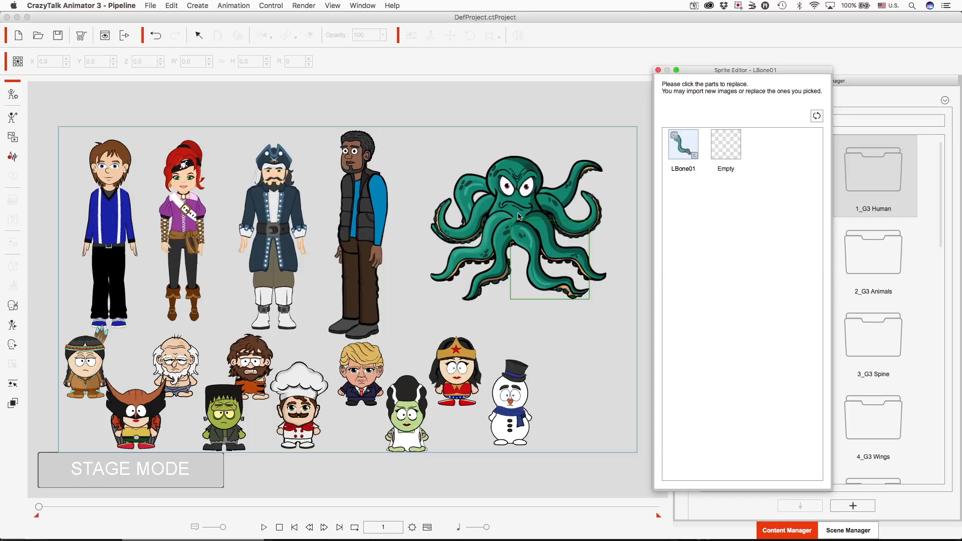
left_click(524, 210)
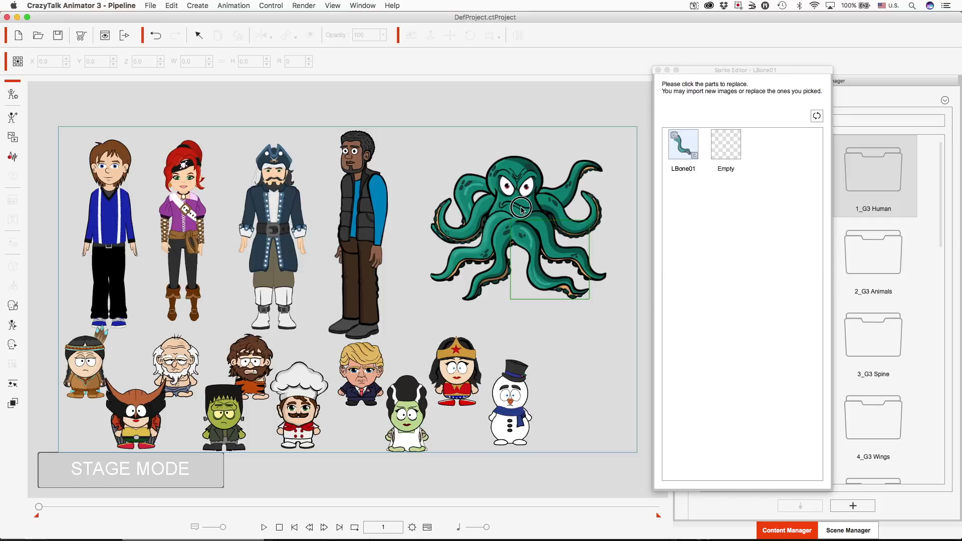
left_click(524, 210)
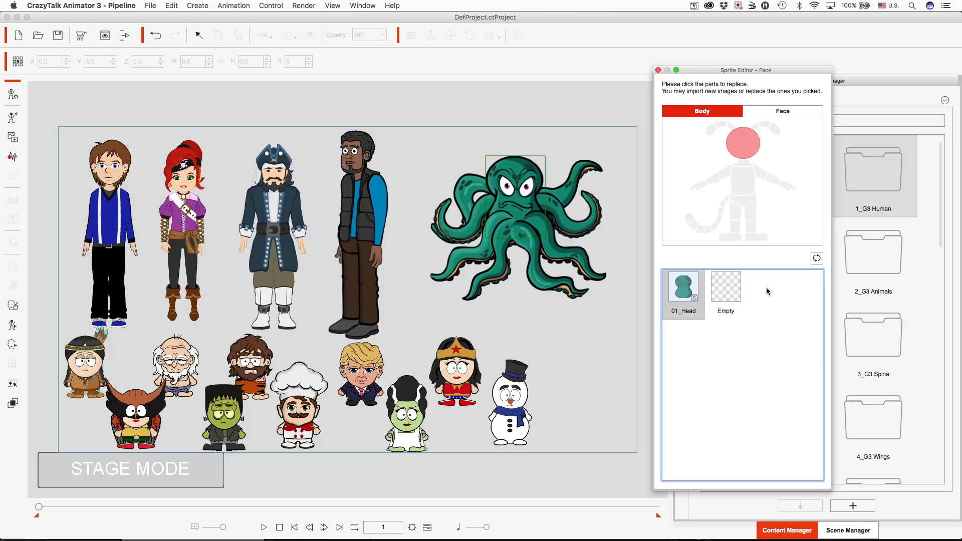
left_click(659, 70)
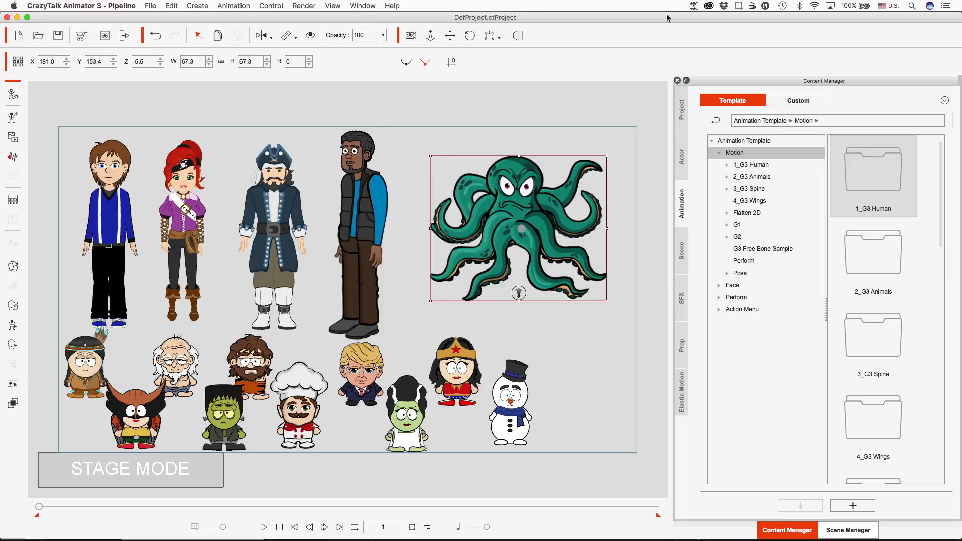
Add the Elastic Folks_Male_01_F actor from the 1_G3 Human templates and place it below the octopus at about X 257, Y -79.
left_click(681, 169)
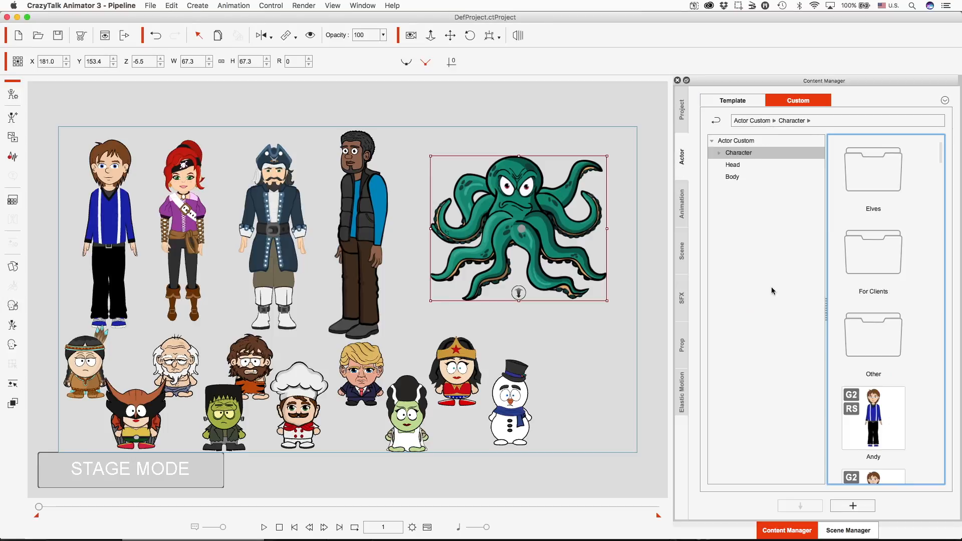
left_click_drag(874, 223, 601, 343)
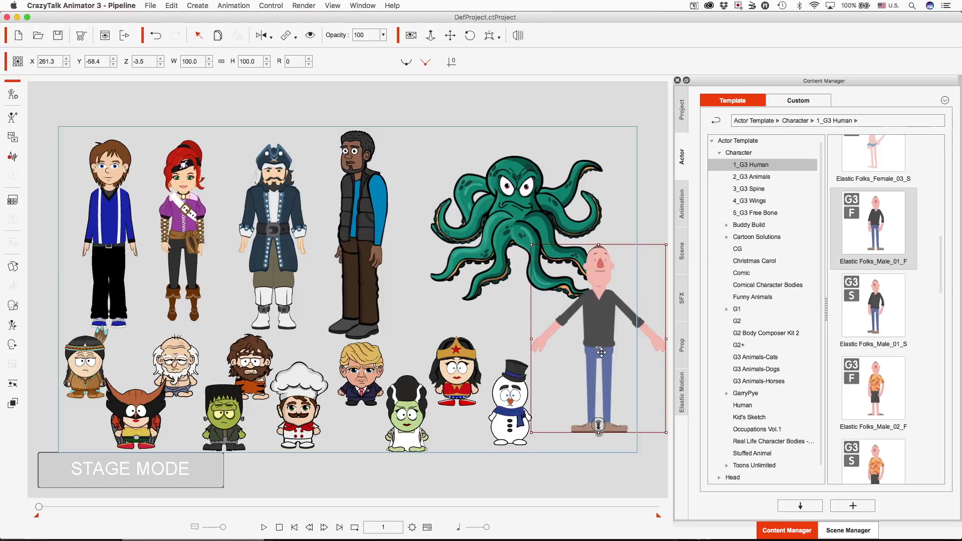
left_click_drag(601, 358, 597, 372)
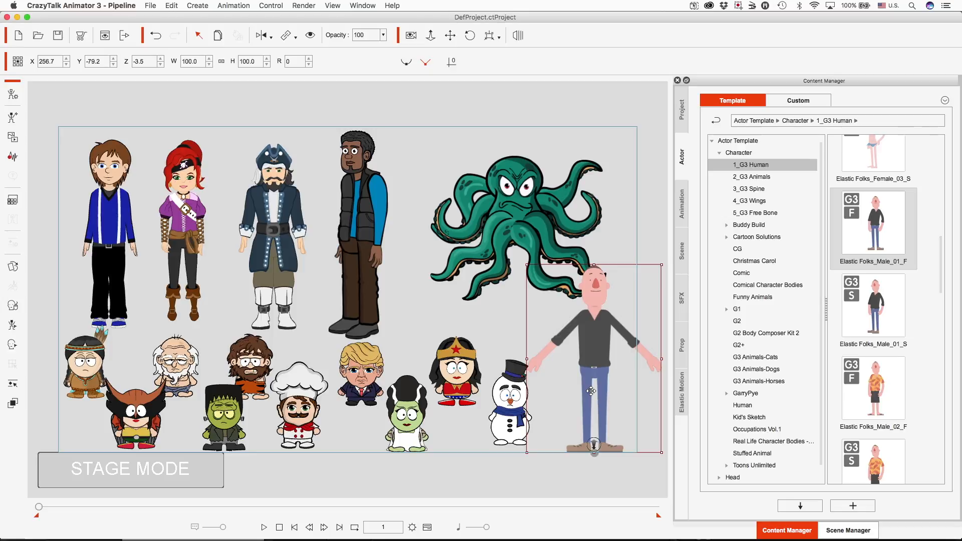
Open the Sprite Editor for the newly added bald male actor.
left_click(13, 266)
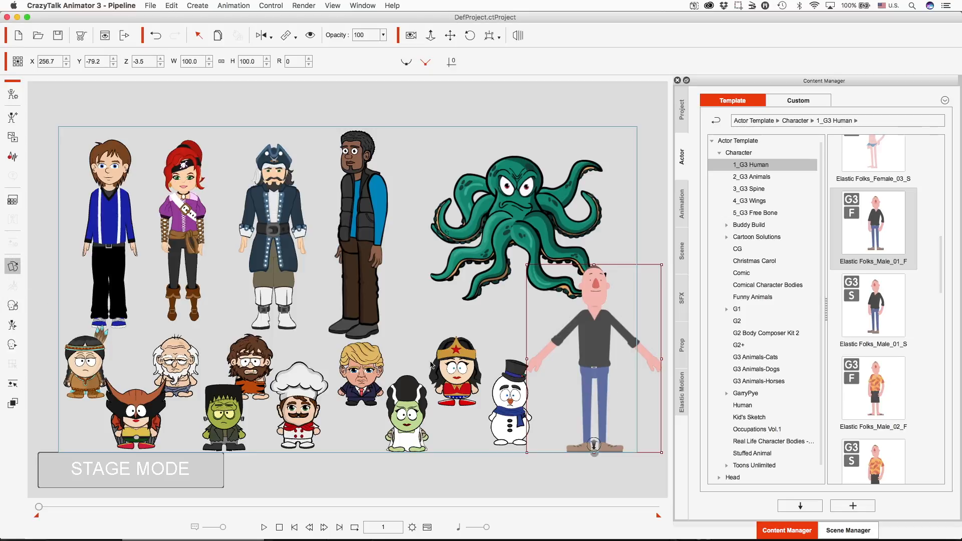
left_click(619, 453)
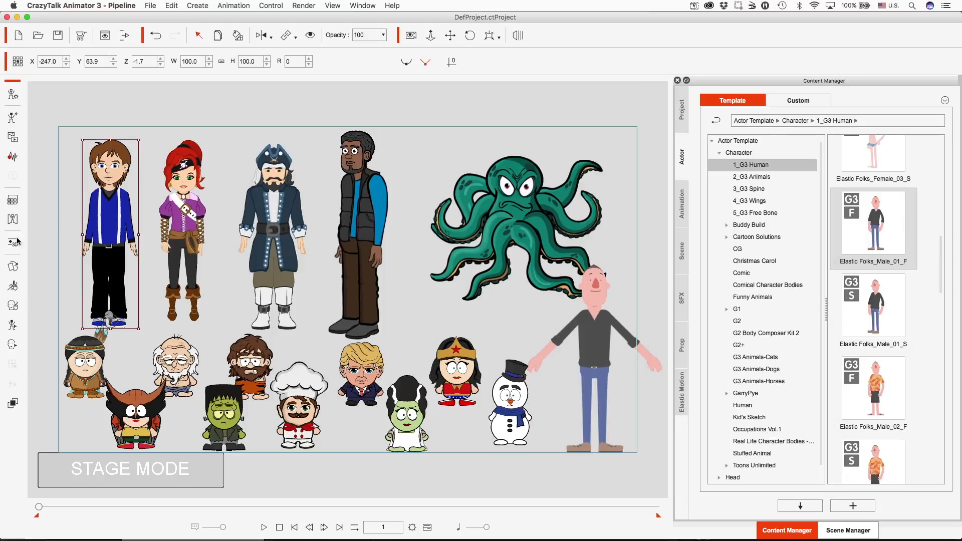
Open the 3D Motion Key Editor for the brown-haired man in the blue shirt and select his left thigh bone.
left_click(14, 243)
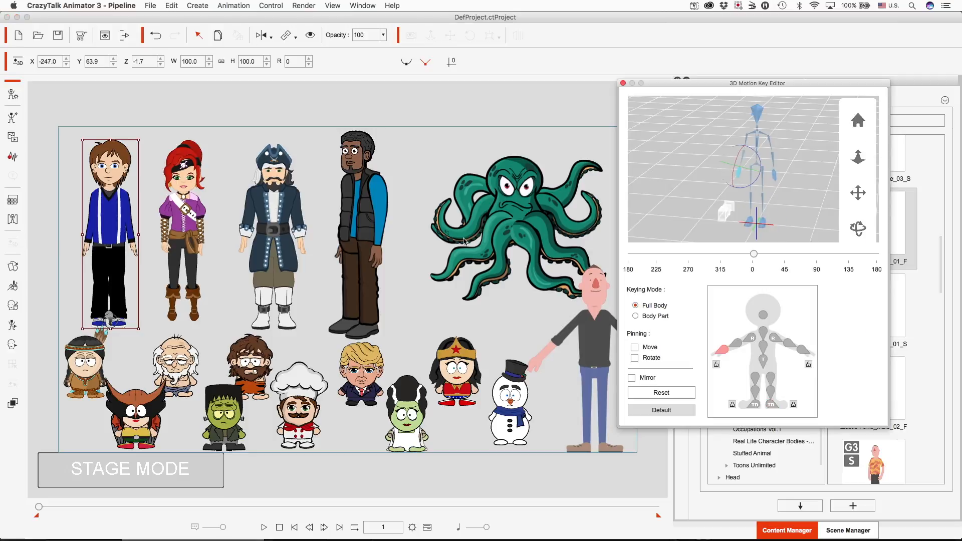
left_click(793, 404)
left_click(772, 379)
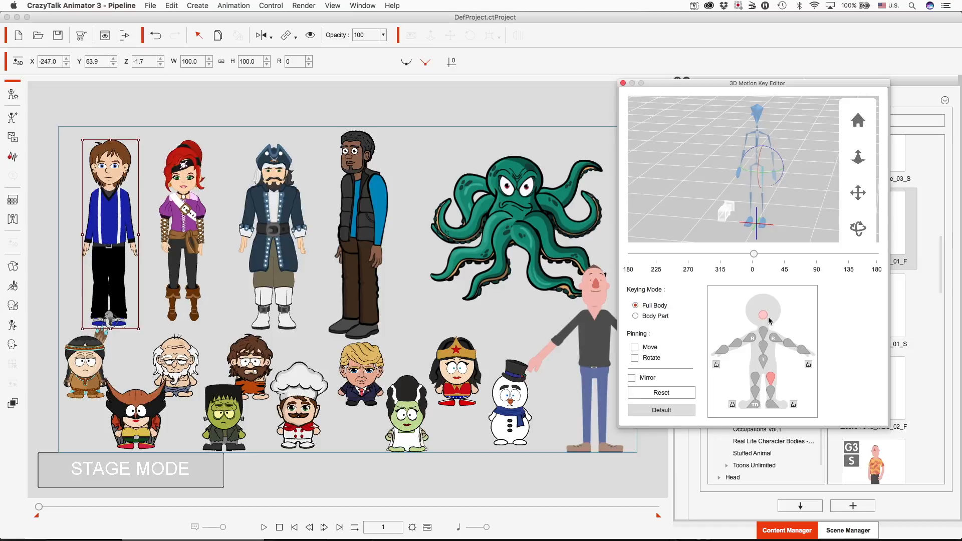
mouse_move(756, 178)
left_mouse_down()
mouse_move(754, 170)
mouse_move(773, 172)
mouse_move(713, 172)
mouse_move(751, 178)
left_mouse_up()
left_click(151, 143)
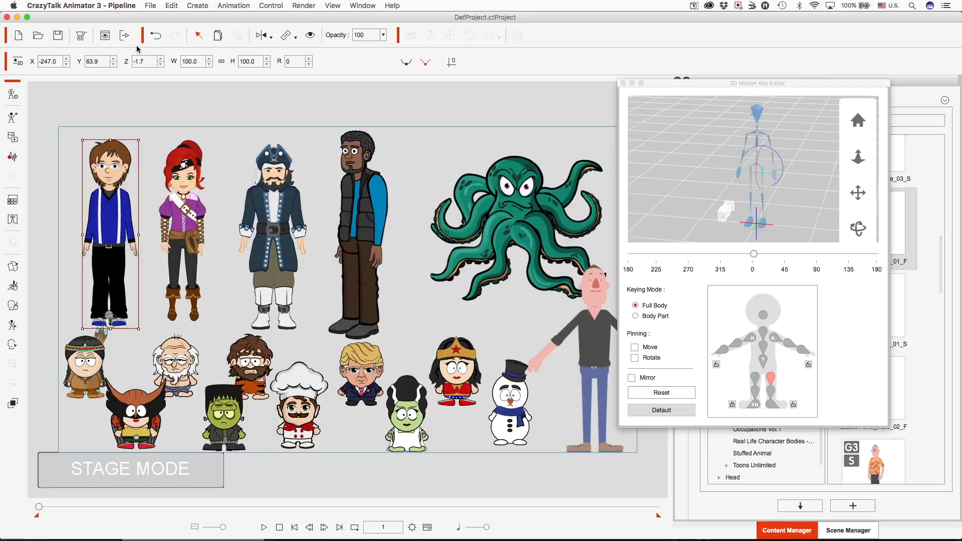
left_click(140, 110)
left_click(161, 137)
Switch to Adobe Animate and enlarge the front-facing face in New Donald Trump.fla to 250%.
mouse_move(376, 539)
left_click(560, 539)
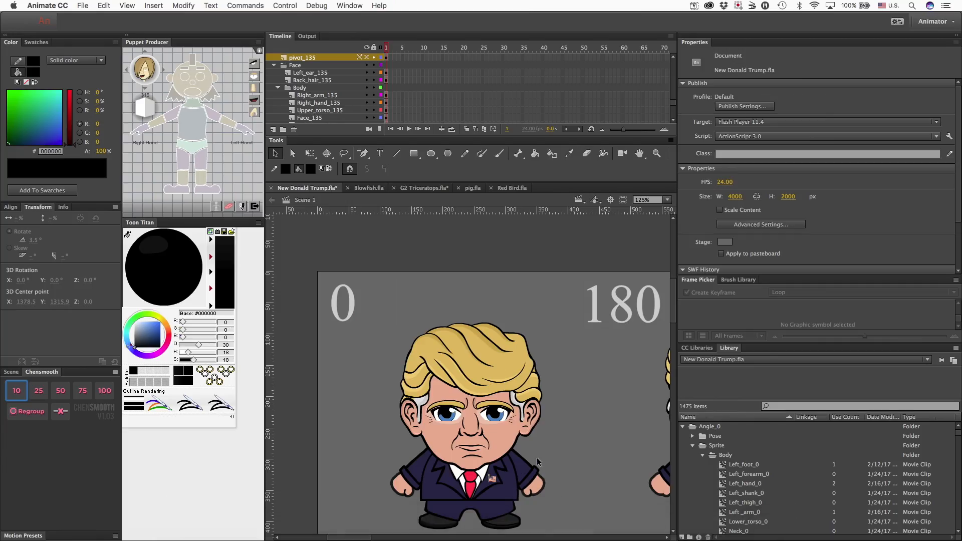
scroll(438, 328, "down", 2)
scroll(439, 328, "right", 5)
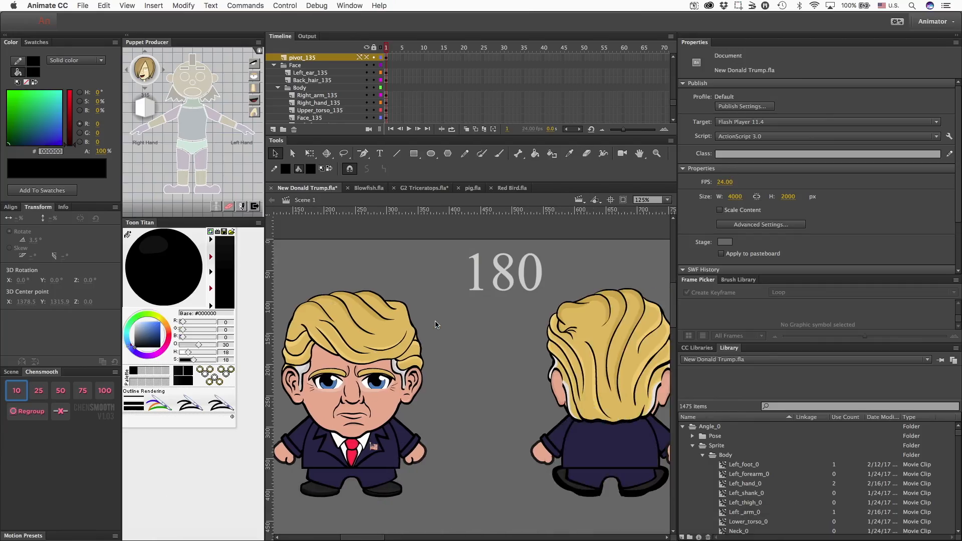
scroll(437, 327, "left", 3)
key("super+equal")
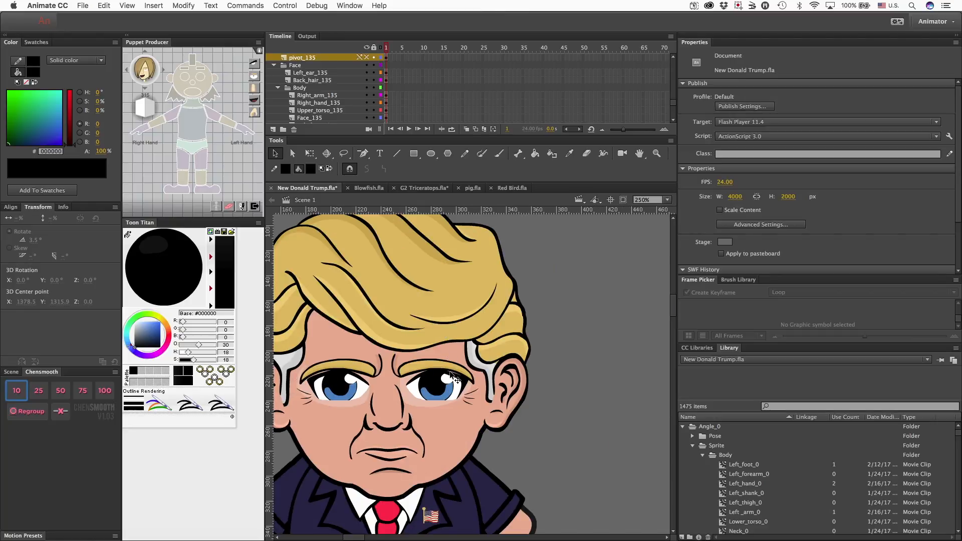
scroll(454, 377, "left", 2)
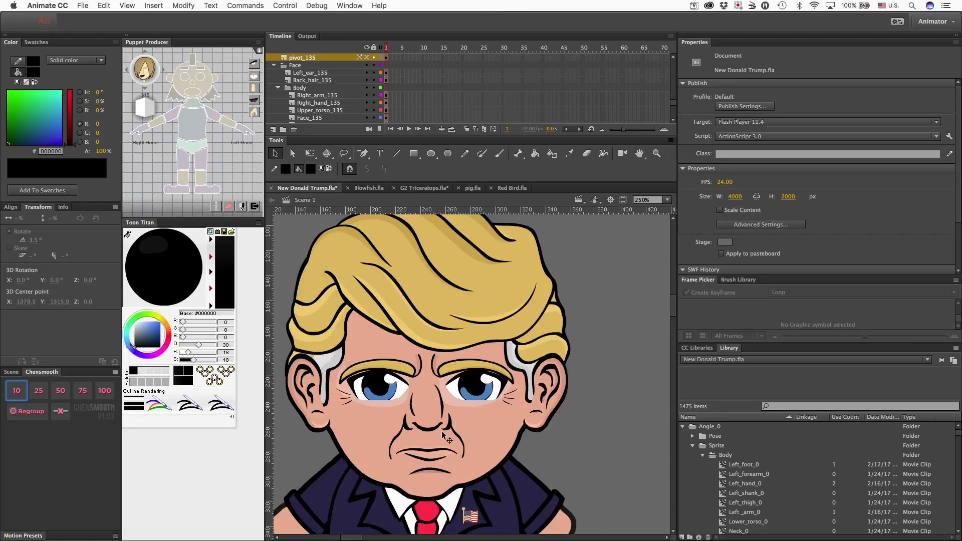
Open the front-facing character's Mouth_0 symbol to inspect its mouth frames, and return to Scene 1.
double_click(439, 456)
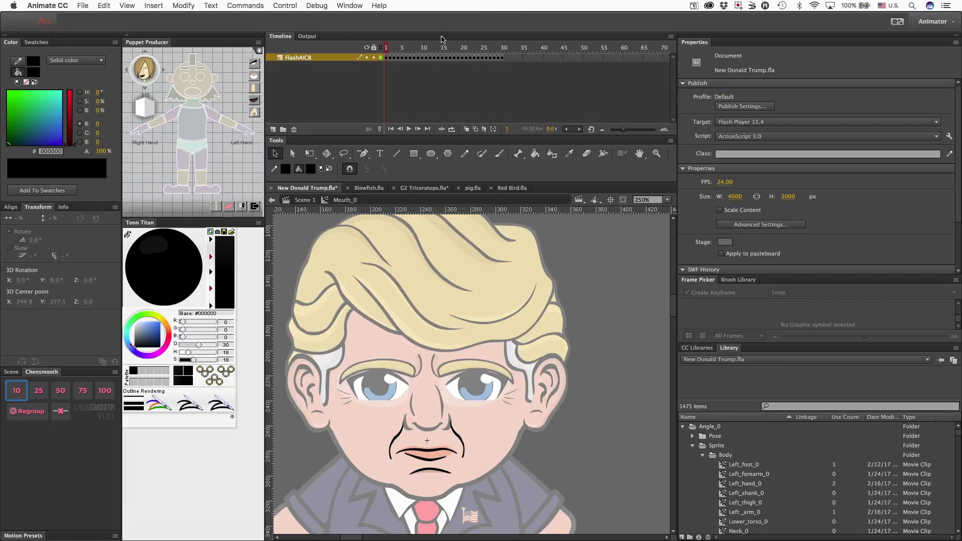
left_click(386, 49)
mouse_move(386, 48)
left_mouse_down()
mouse_move(500, 48)
mouse_move(387, 50)
left_mouse_up()
double_click(583, 315)
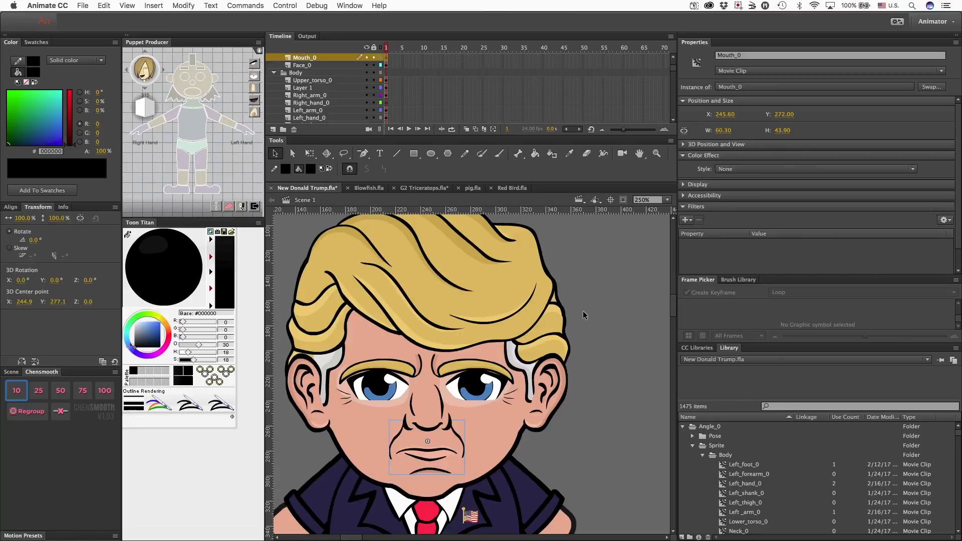
Examine how the character's head is drawn at each view angle across the stage, and return to the front view.
scroll(583, 315, "right", 15)
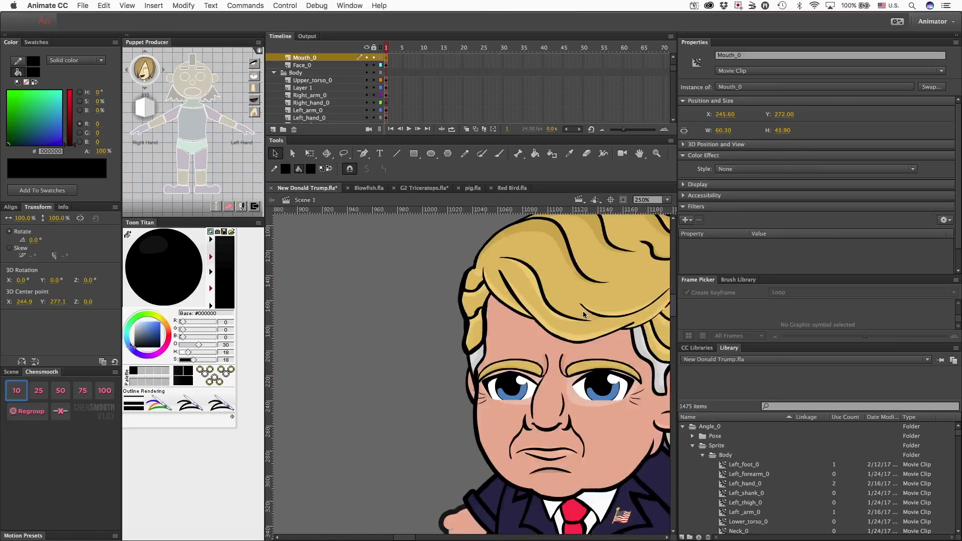
scroll(583, 315, "right", 4)
scroll(583, 315, "right", 10)
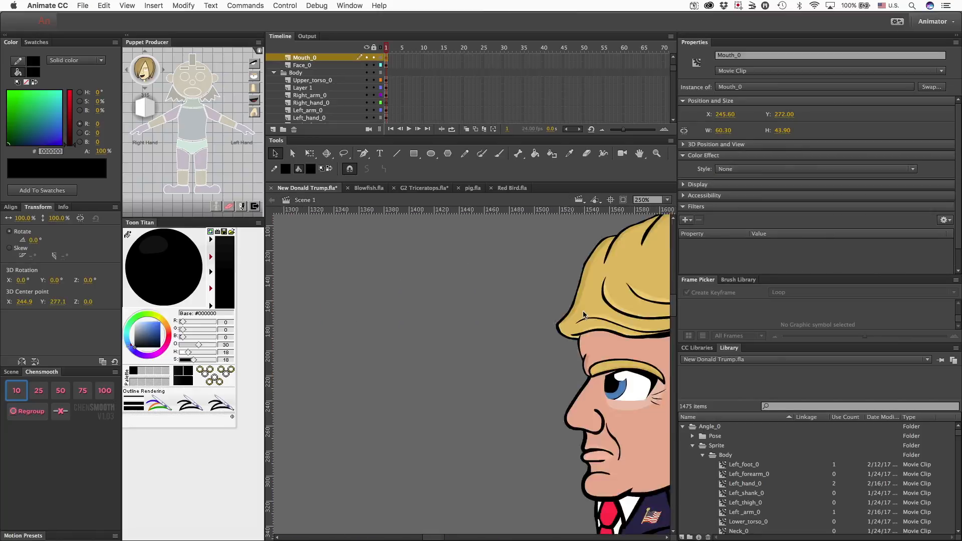
scroll(583, 315, "right", 20)
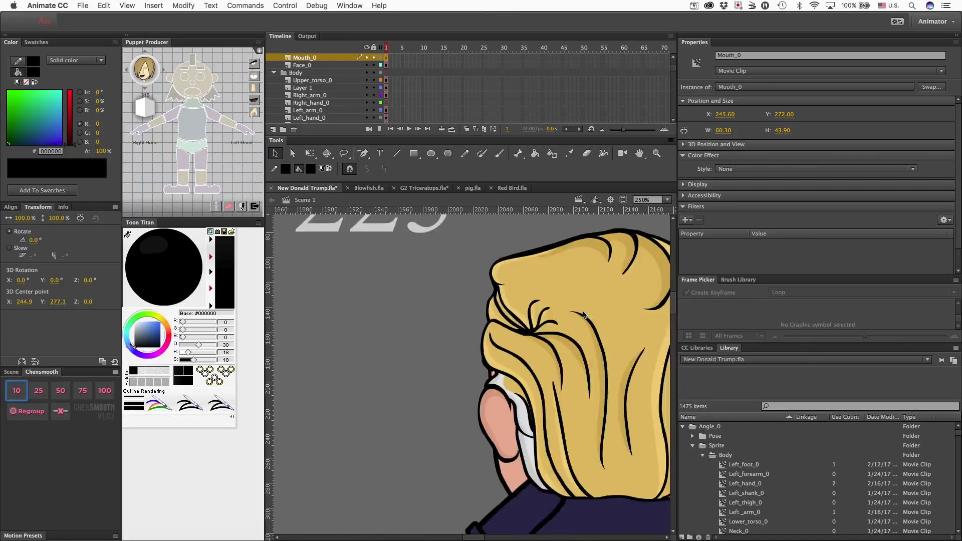
scroll(583, 315, "right", 12)
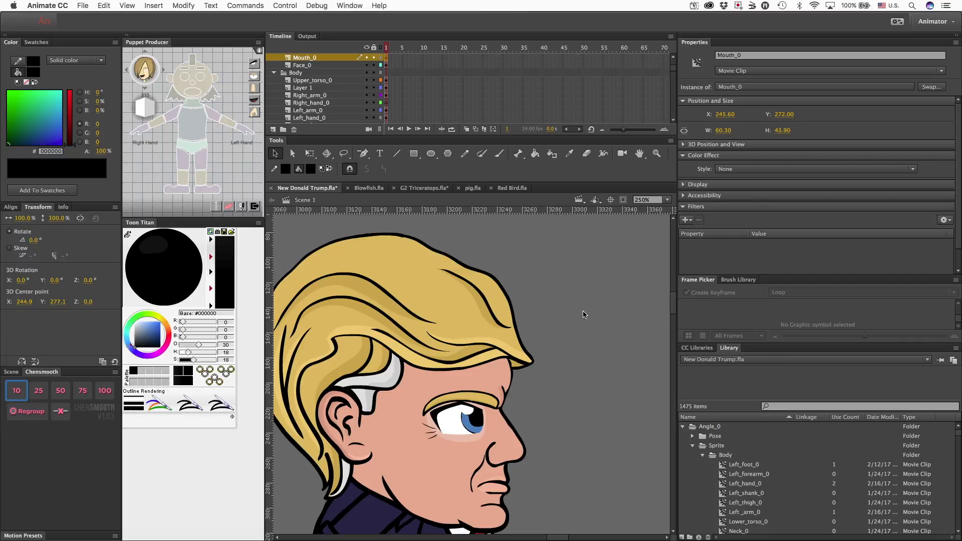
scroll(583, 315, "left", 20)
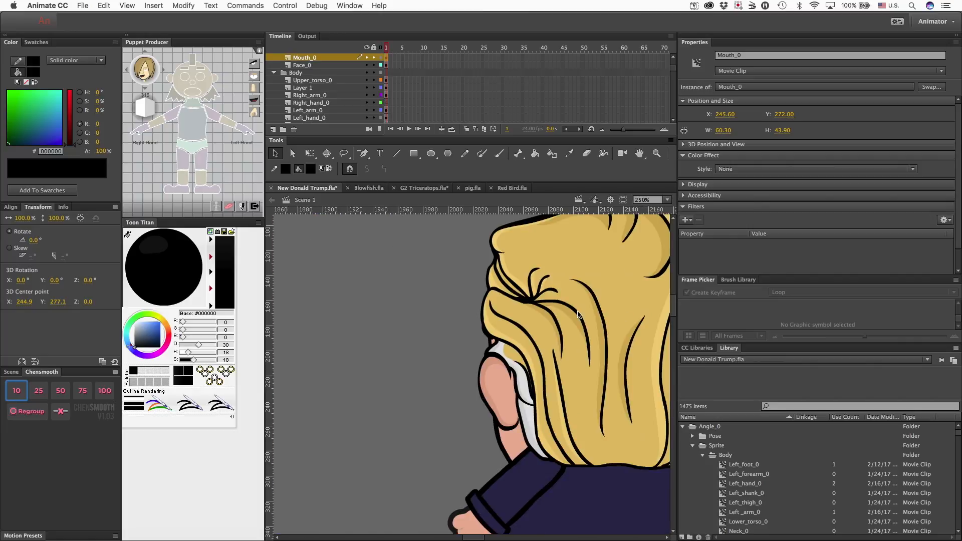
scroll(579, 315, "left", 20)
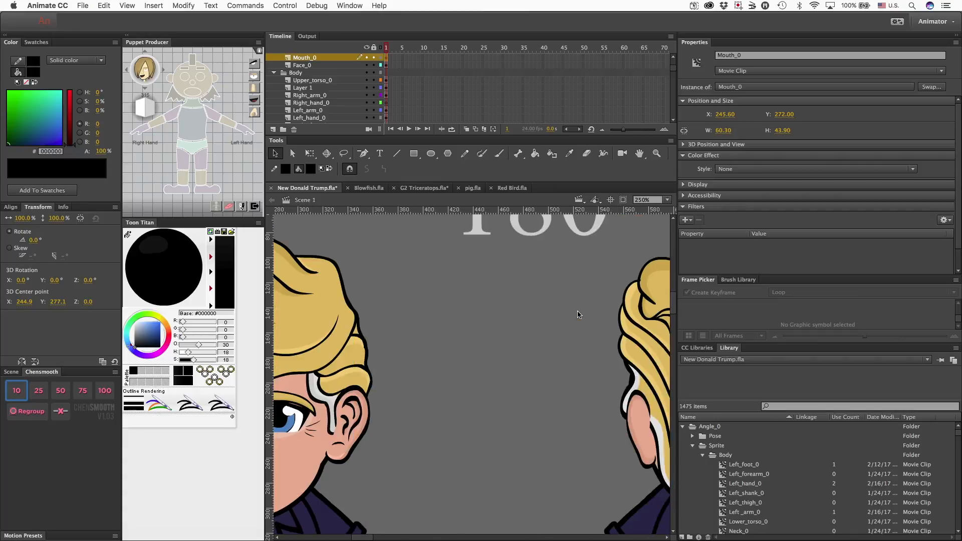
scroll(579, 315, "right", 10)
scroll(579, 315, "up", 5)
left_click(579, 315)
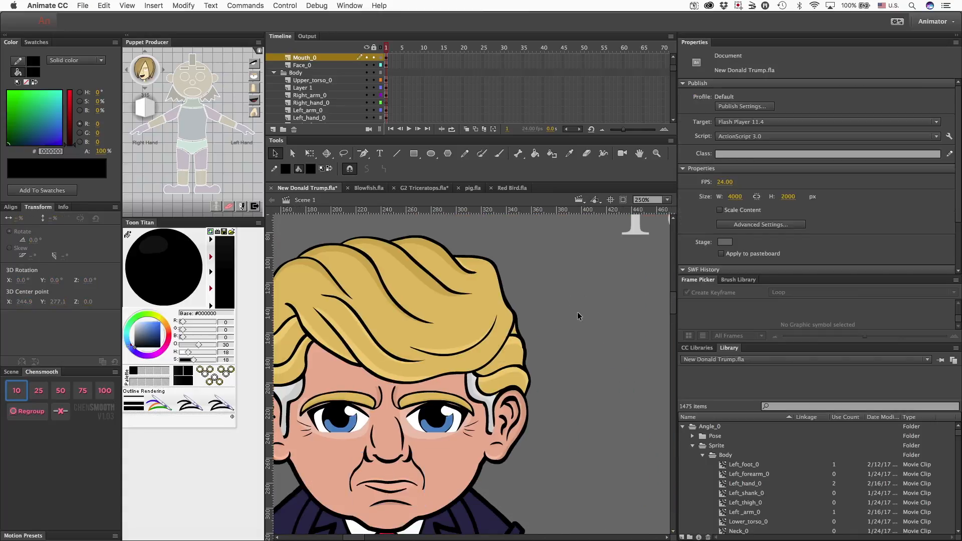
scroll(579, 314, "left", 5)
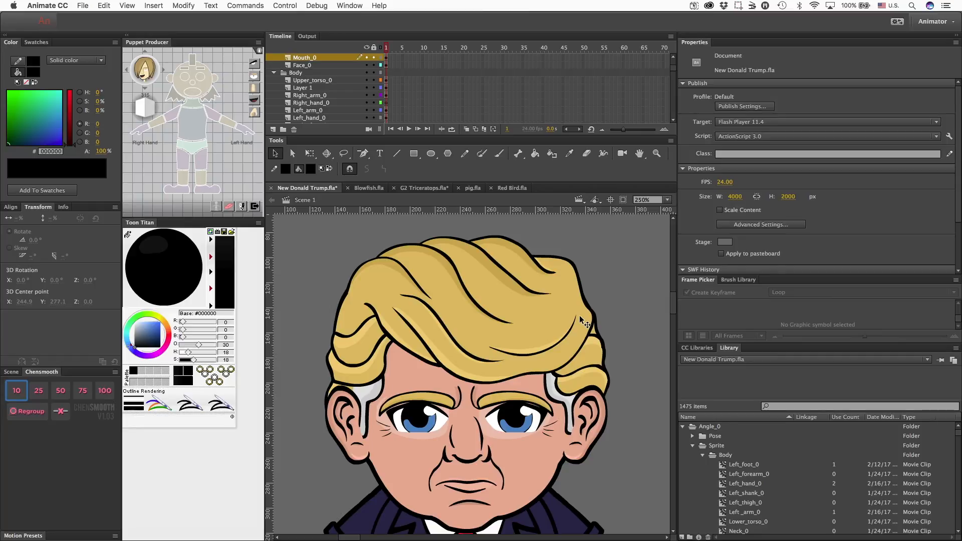
scroll(572, 396, "down", 5)
scroll(572, 396, "up", 3)
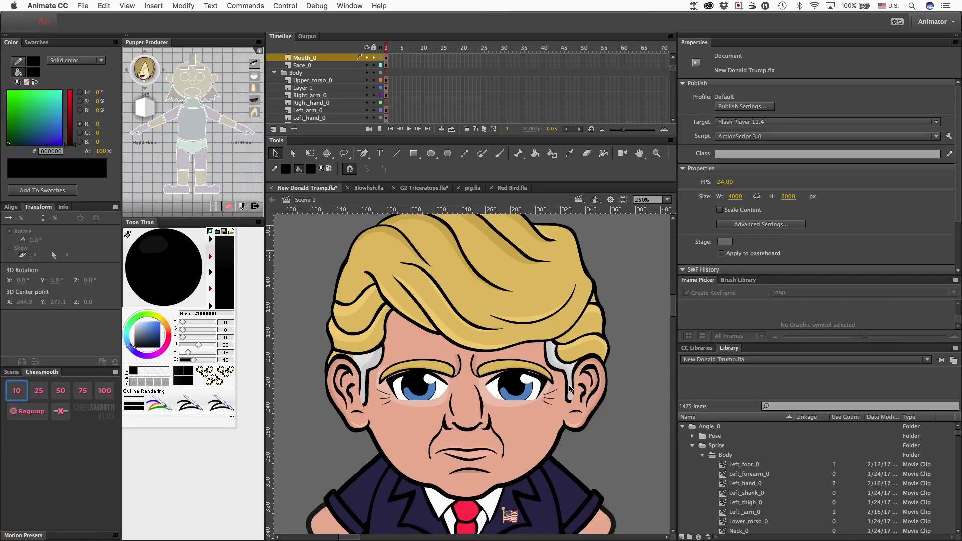
scroll(570, 390, "up", 2)
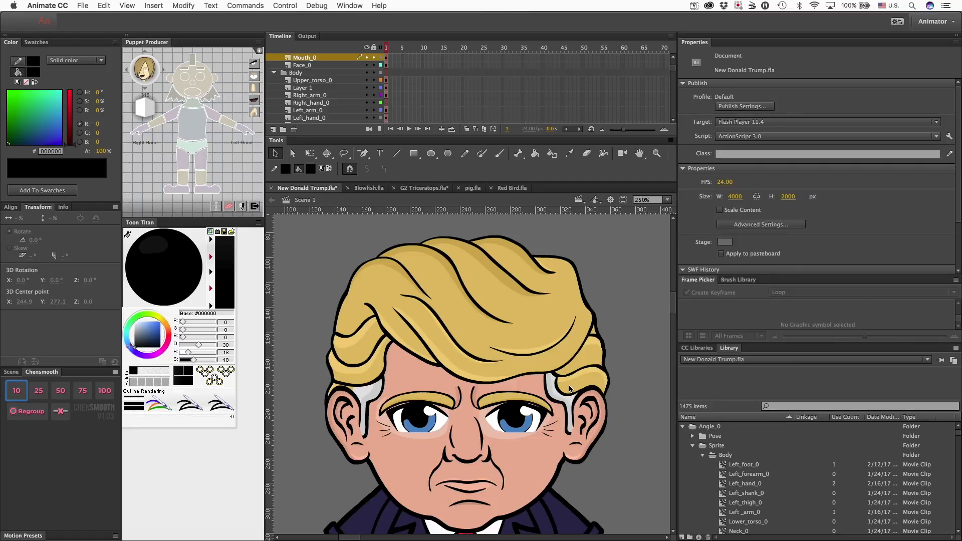
scroll(570, 389, "down", 3)
scroll(569, 388, "up", 3)
scroll(574, 422, "down", 2)
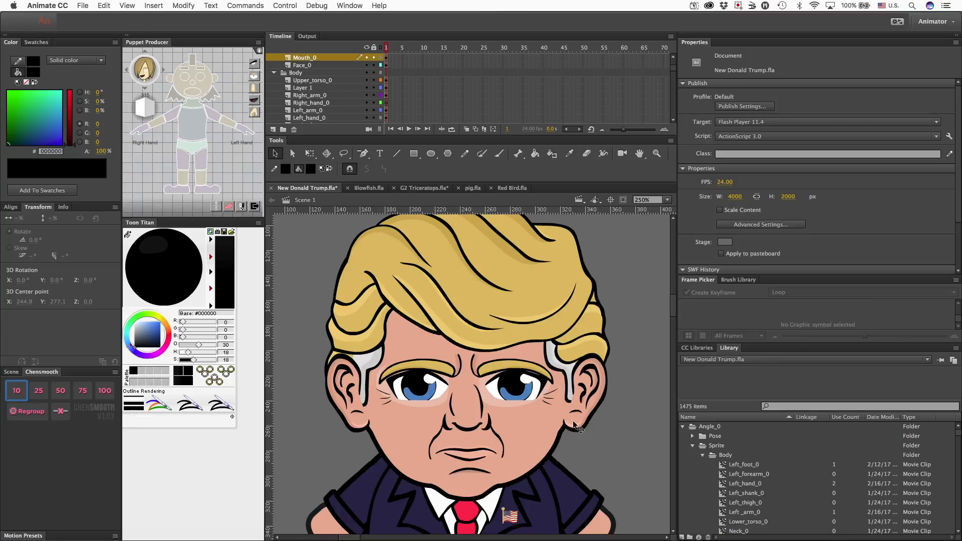
Make the Puppet Producer panel slightly taller to show its controls, and bring the front-facing character's full hair into view.
mouse_move(621, 527)
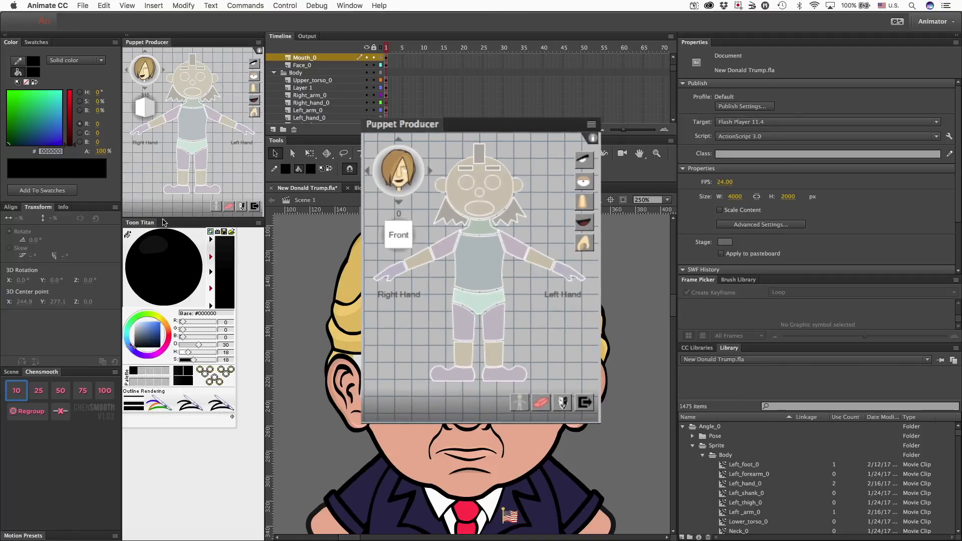
left_click_drag(164, 218, 163, 220)
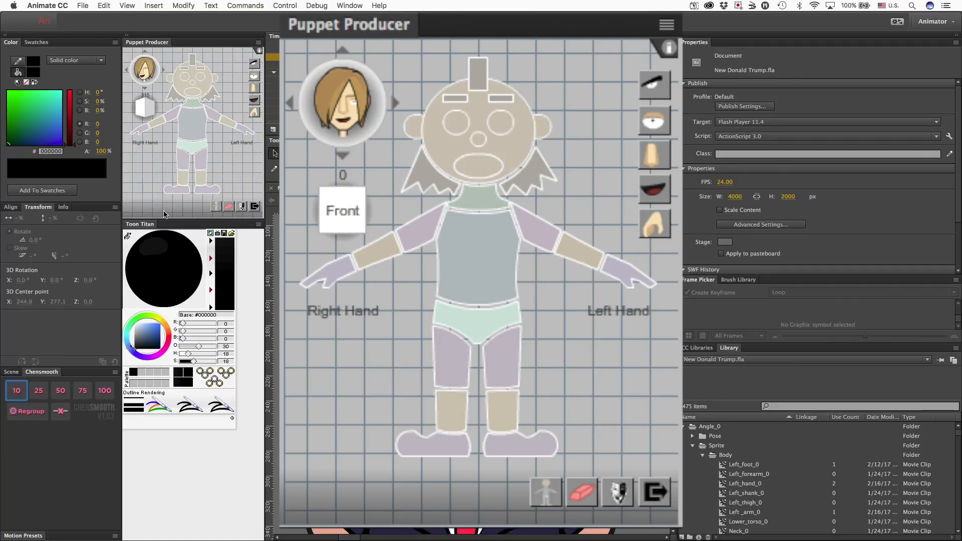
left_click(216, 207)
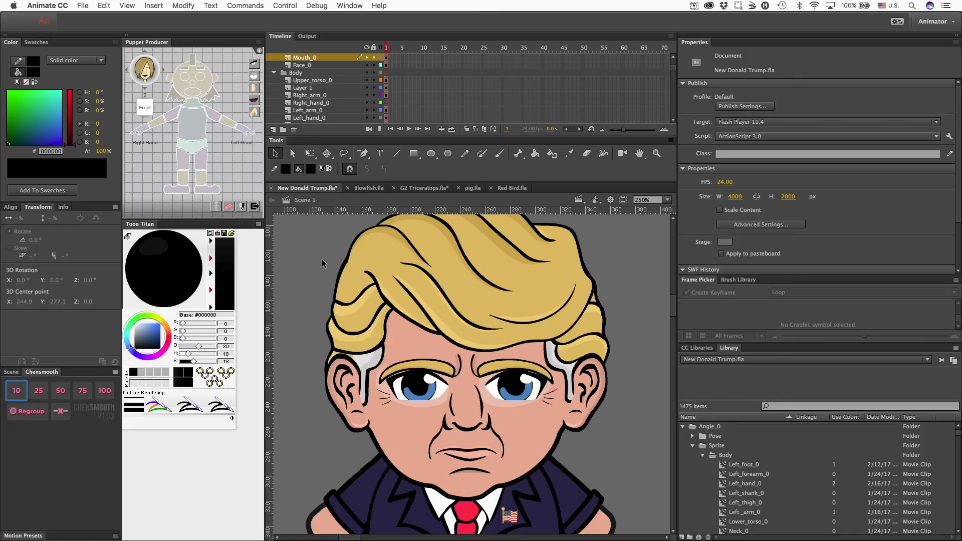
scroll(322, 259, "up", 2)
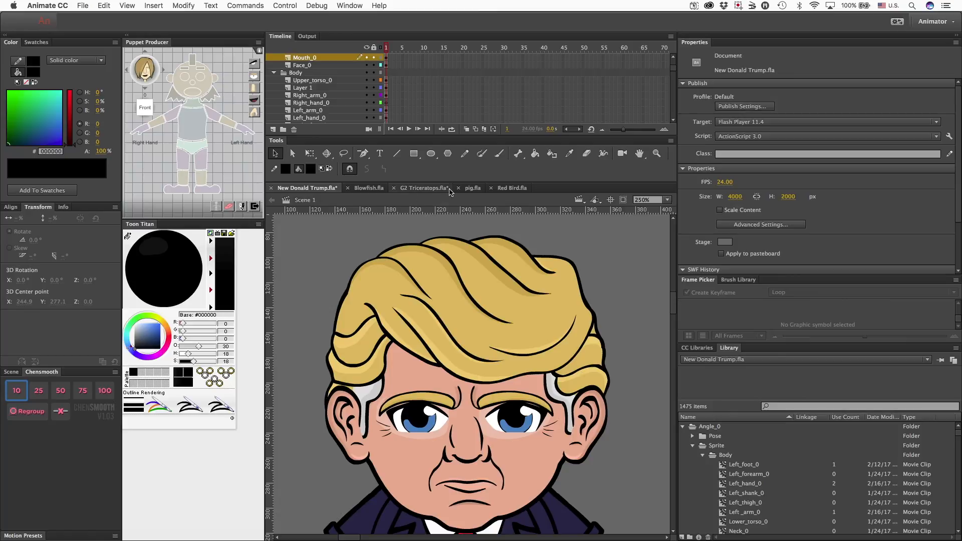
Switch to Red Bird.fla and open the bird's beak symbol and the eye beside it to inspect their frames.
left_click(510, 189)
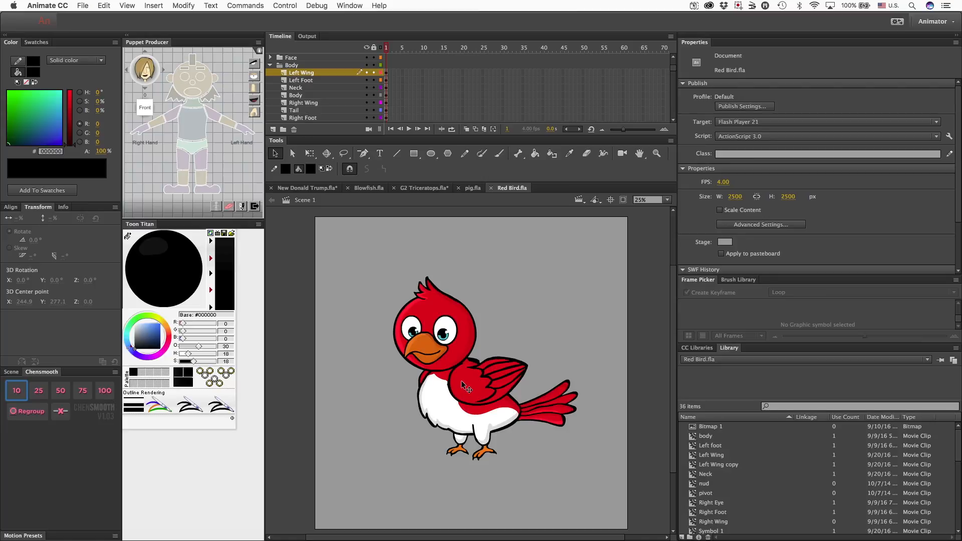
double_click(436, 347)
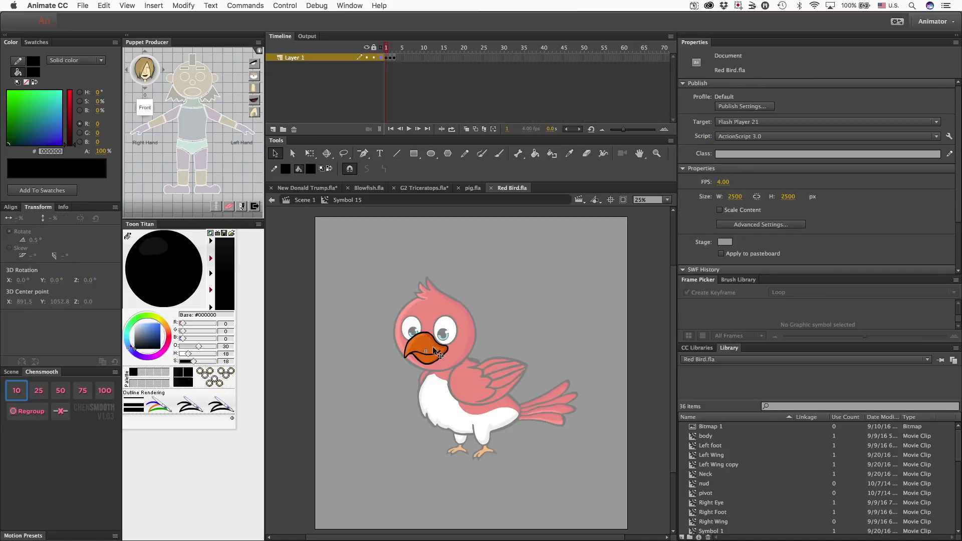
left_click_drag(389, 50, 384, 53)
double_click(440, 322)
double_click(440, 320)
mouse_move(388, 51)
left_mouse_down()
mouse_move(411, 59)
mouse_move(379, 58)
left_mouse_up()
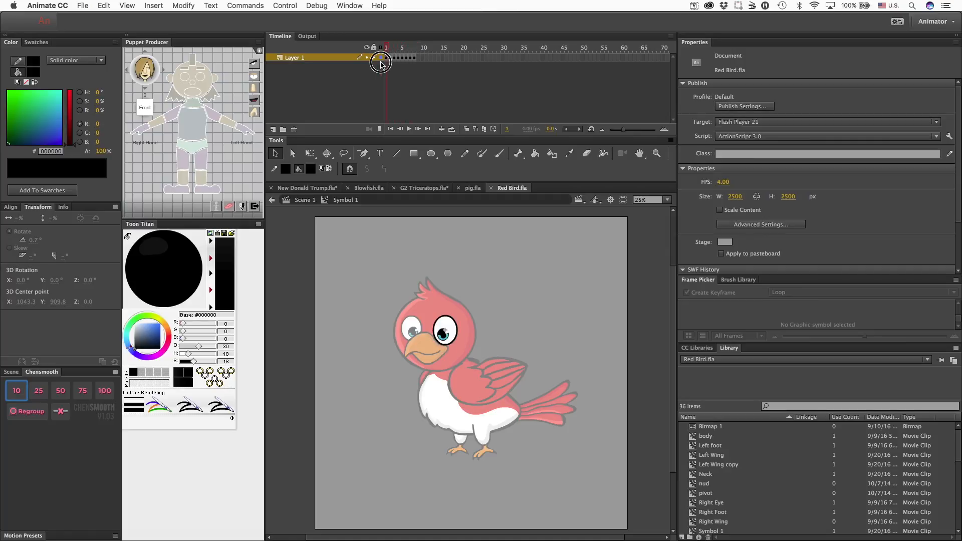
Open the bird's Left Wing symbol to inspect its frames, and return to Scene 1.
double_click(471, 398)
left_click(470, 399)
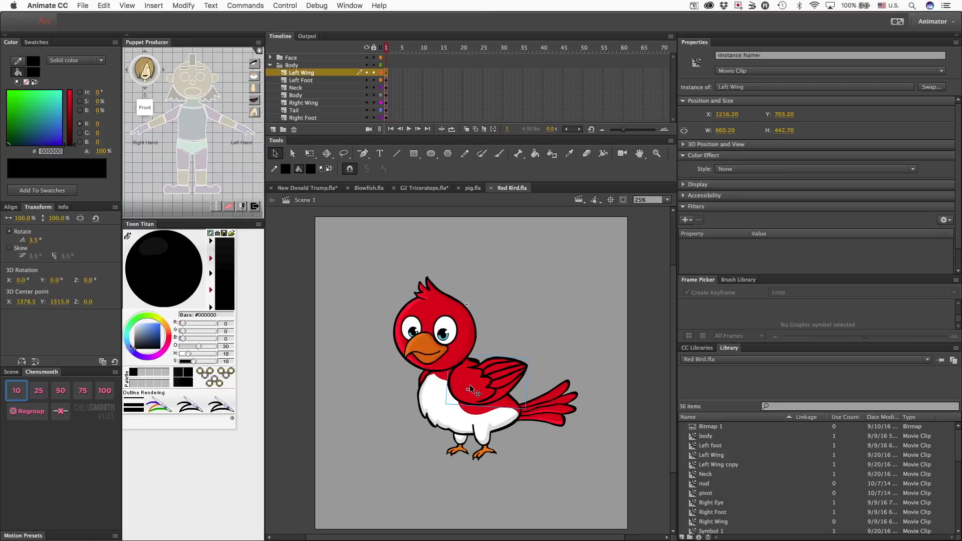
double_click(470, 384)
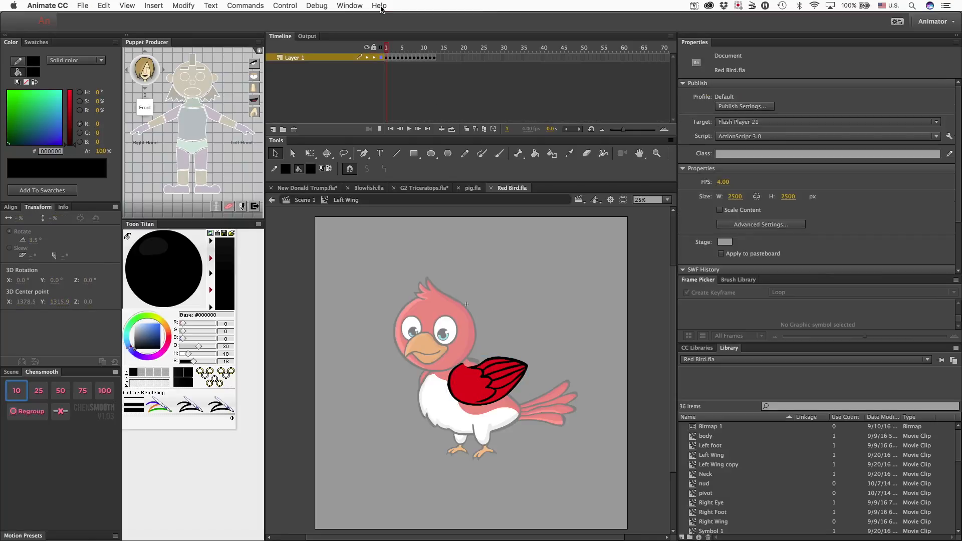
left_click(387, 50)
left_click_drag(387, 52, 373, 71)
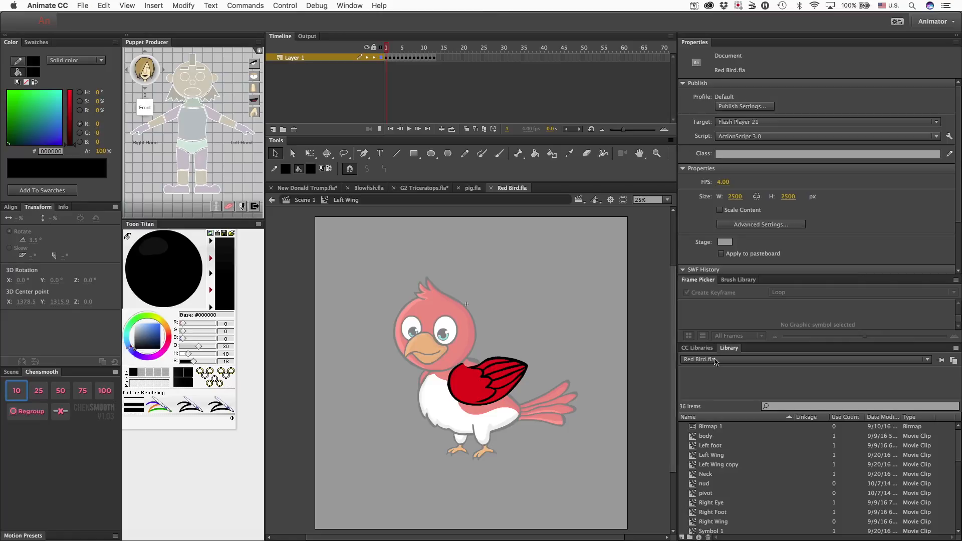
double_click(549, 310)
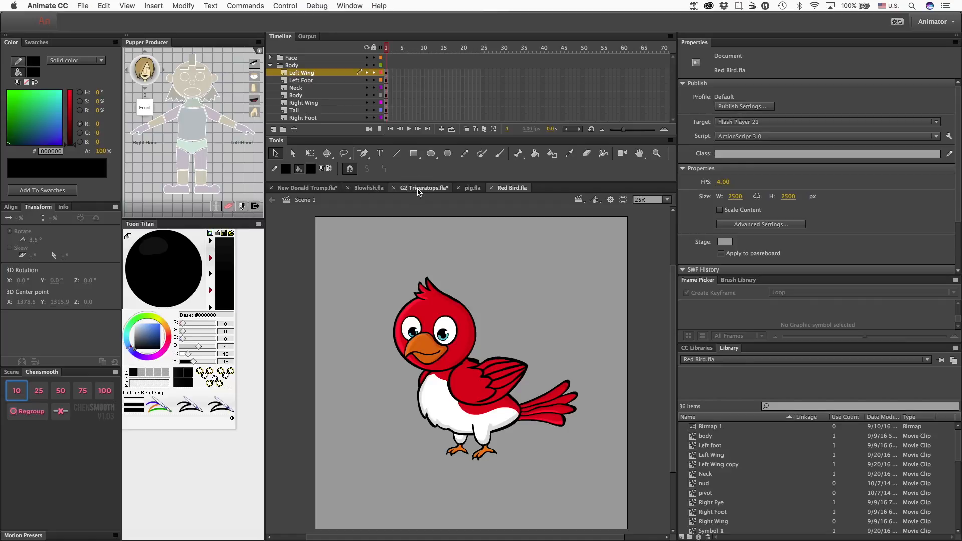
Switch to G2 Triceratops.fla and compare how the dinosaur is drawn in its front and angled views.
left_click(418, 190)
left_click(539, 253)
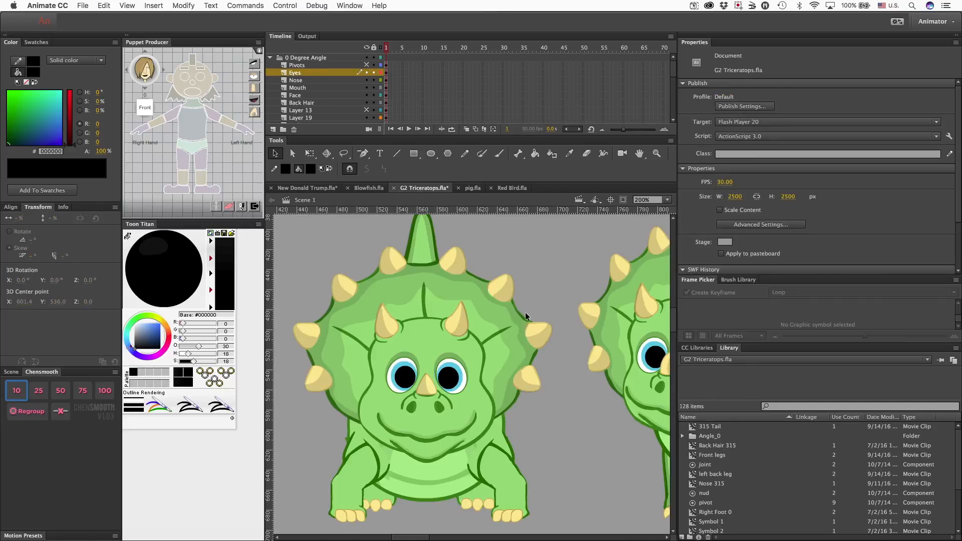
scroll(524, 317, "right", 10)
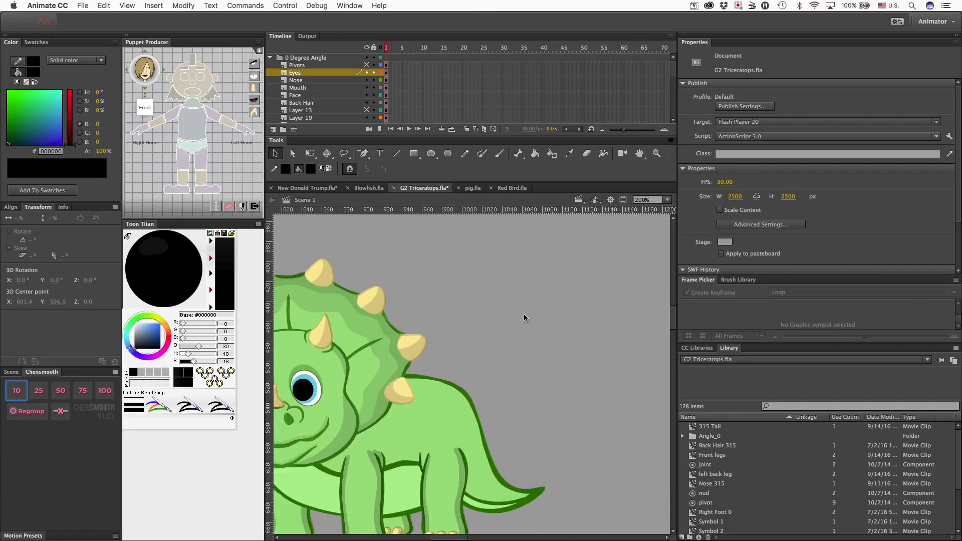
scroll(524, 314, "down", 2)
scroll(524, 313, "left", 10)
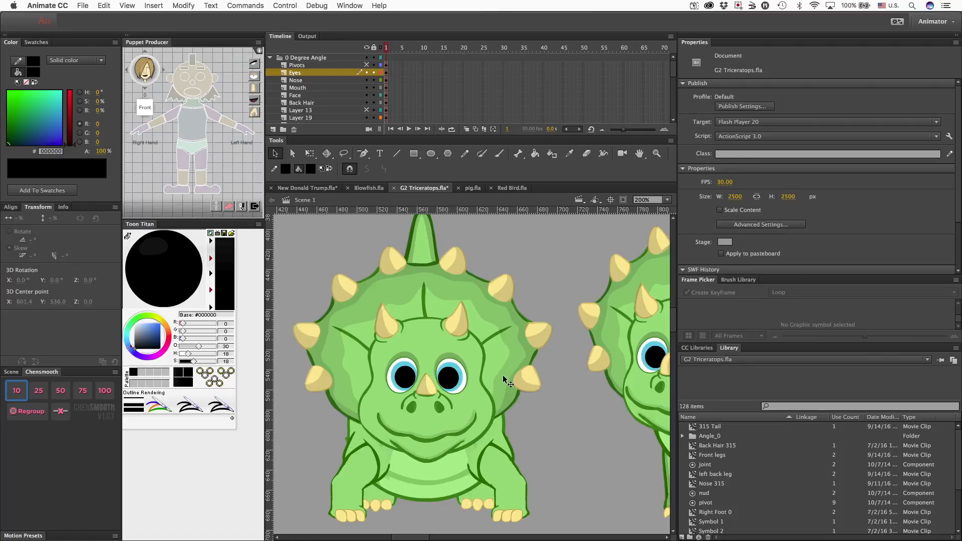
scroll(513, 397, "right", 12)
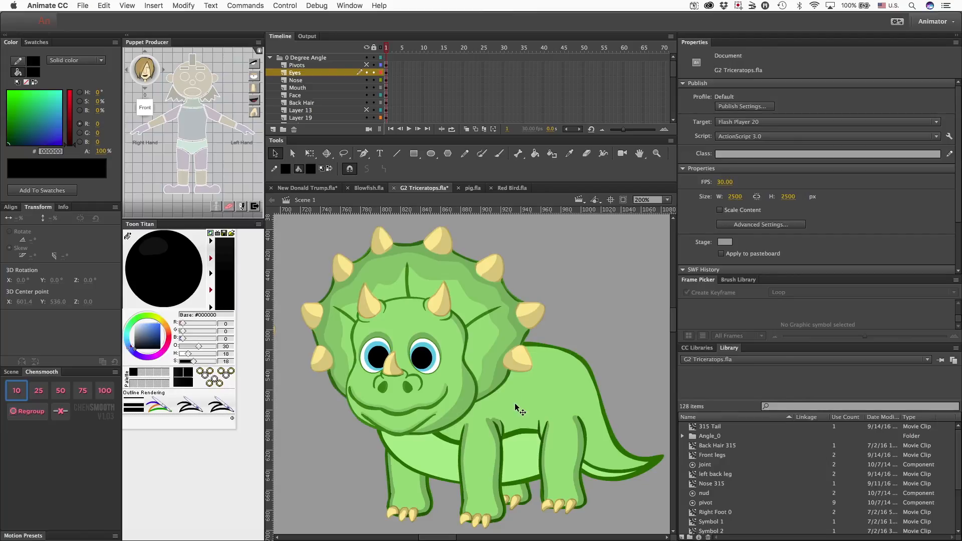
scroll(472, 439, "left", 15)
scroll(455, 441, "right", 5)
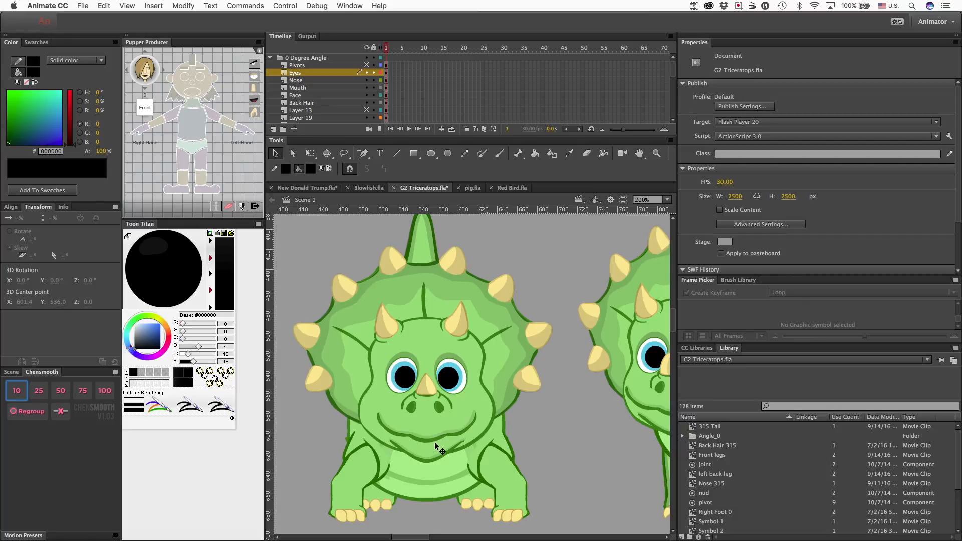
scroll(435, 442, "right", 10)
scroll(434, 442, "left", 12)
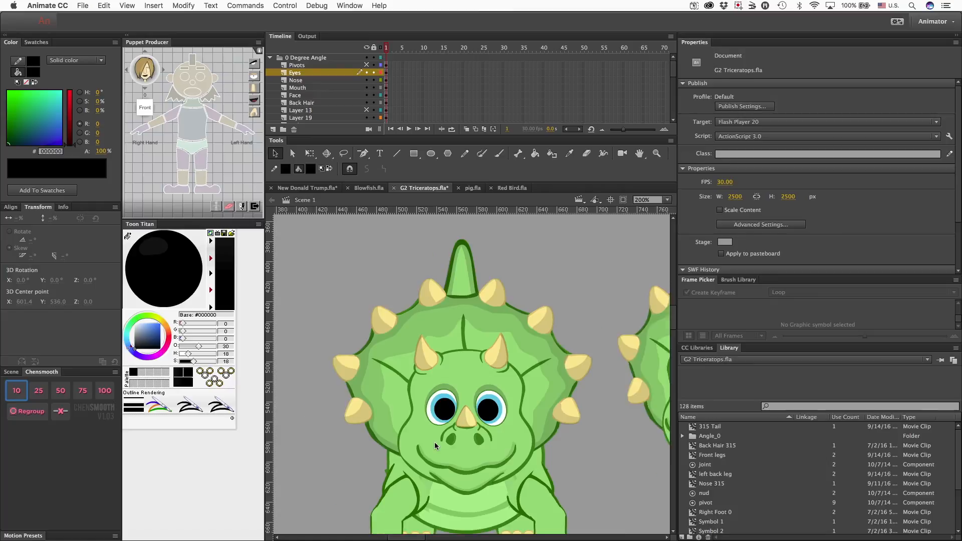
scroll(435, 443, "right", 2)
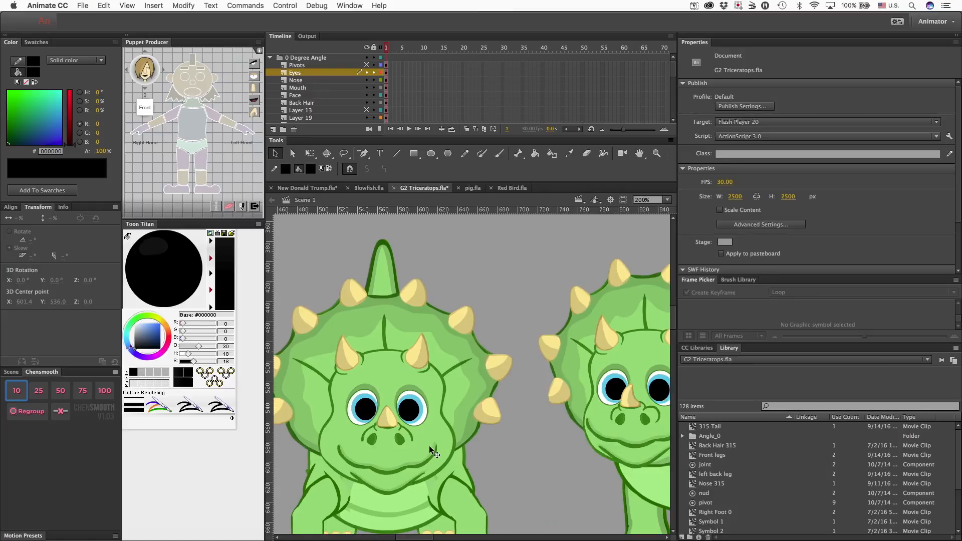
scroll(429, 446, "down", 3)
scroll(419, 433, "left", 1)
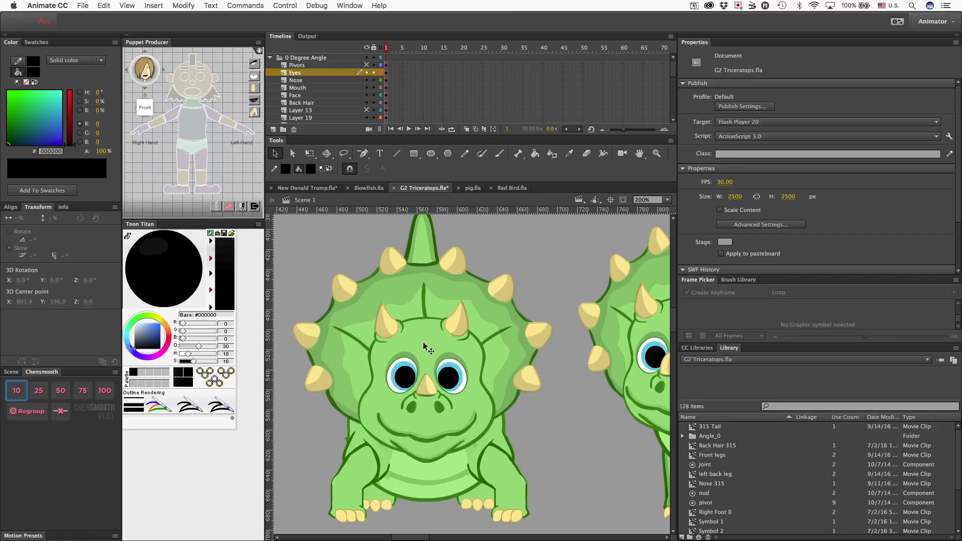
scroll(455, 267, "up", 3)
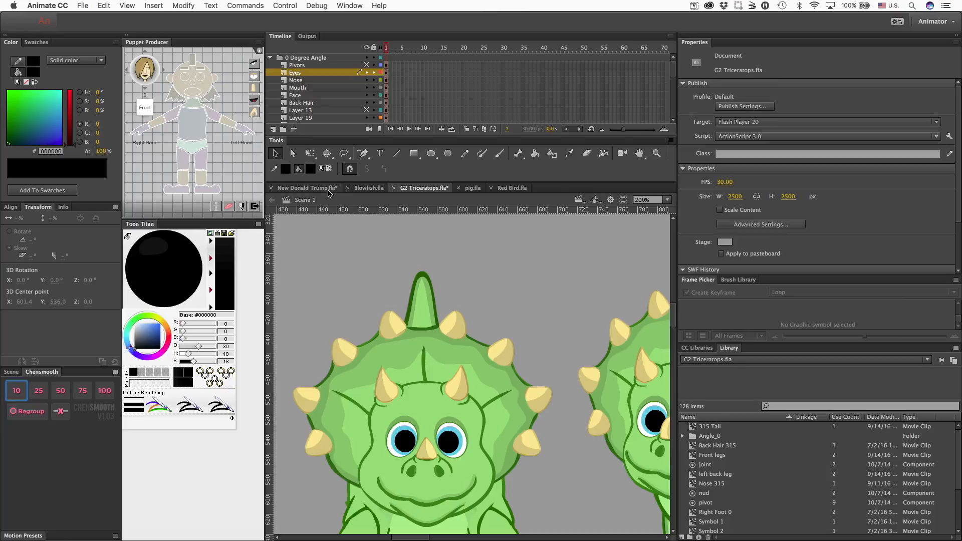
Switch to Blowfish.fla, select the fish's Big Fin to inspect it, and clear the selection.
left_click(368, 188)
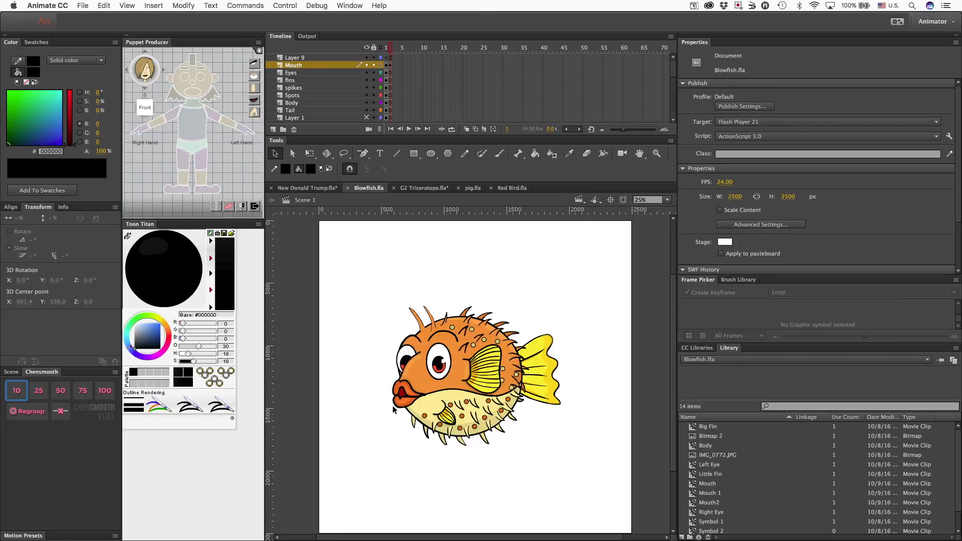
left_click(485, 375)
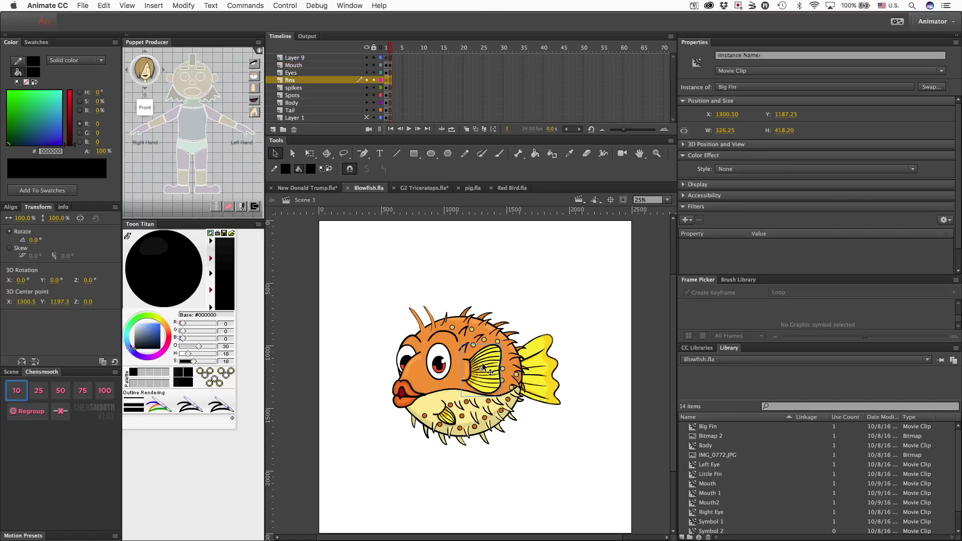
scroll(452, 276, "down", 3)
scroll(452, 277, "up", 3)
left_click(458, 275)
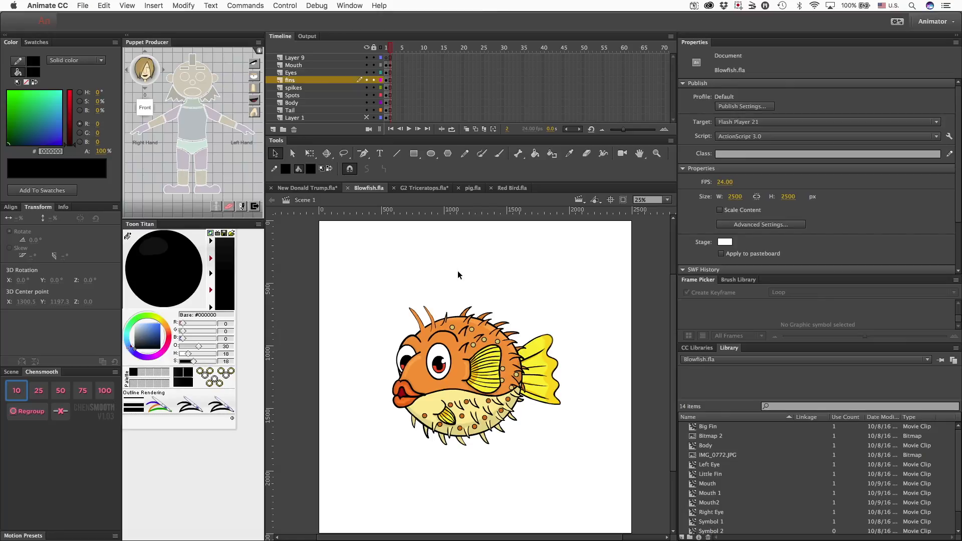
Return to New Donald Trump.fla and examine the full-body character at each view angle at 125% zoom, ending on the 0-degree view.
left_click(301, 188)
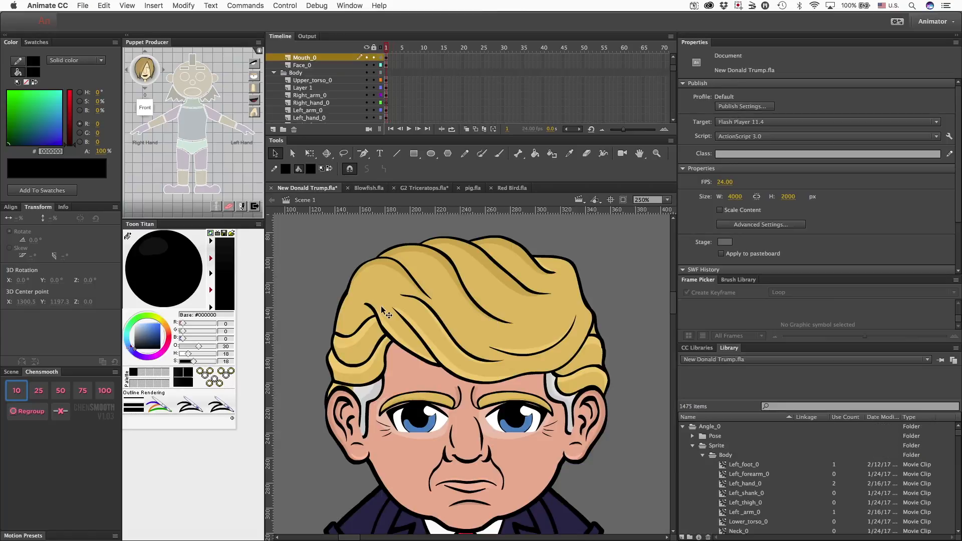
key("super+minus")
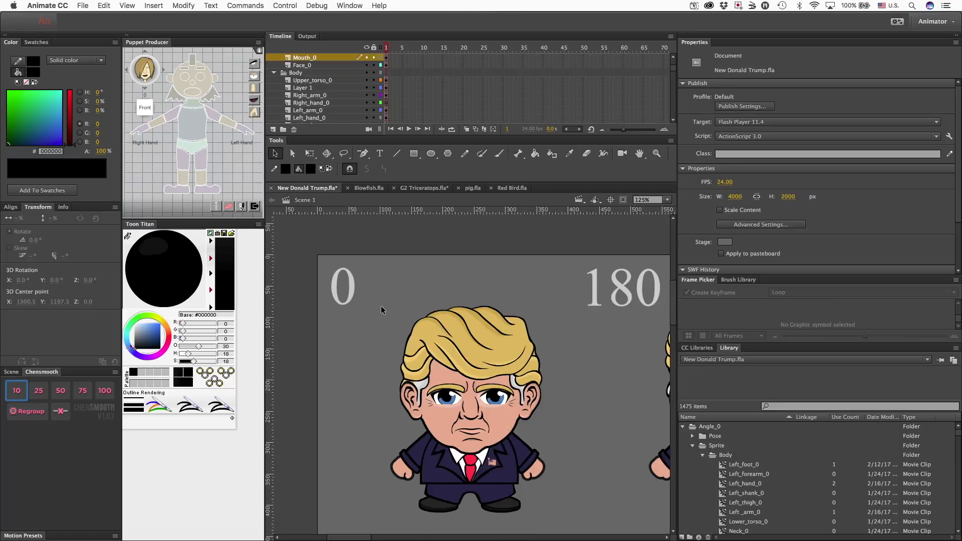
scroll(381, 309, "right", 15)
scroll(381, 310, "right", 12)
scroll(381, 309, "right", 6)
scroll(381, 309, "left", 20)
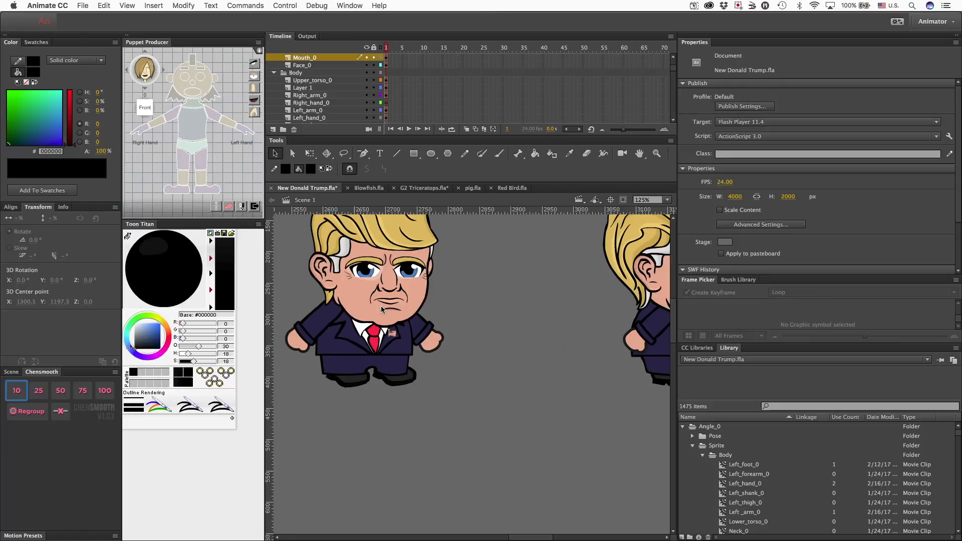
scroll(381, 309, "left", 10)
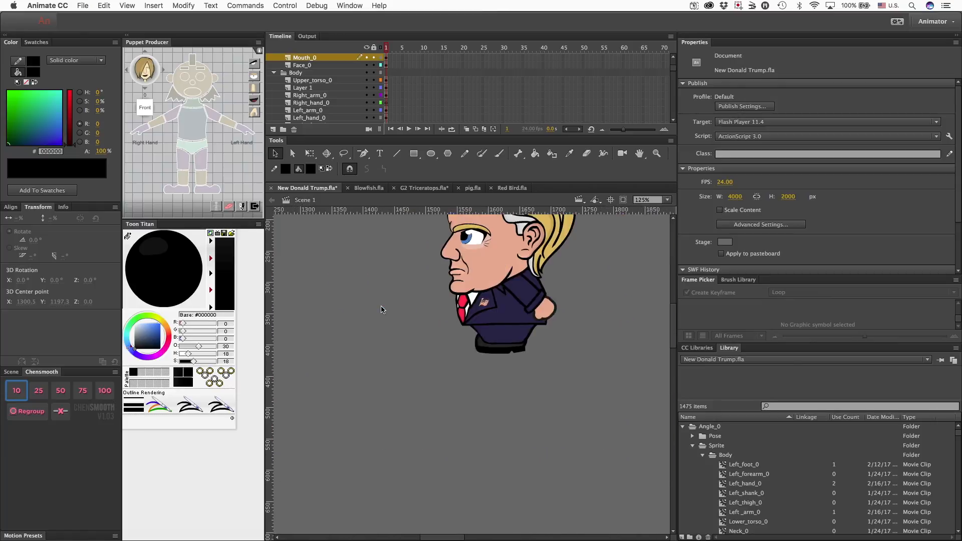
scroll(381, 309, "left", 15)
scroll(381, 309, "down", 10)
scroll(380, 310, "left", 3)
scroll(380, 309, "up", 10)
scroll(381, 309, "up", 10)
scroll(381, 310, "left", 3)
Switch to CrazyTalk Animator 3, close the 3D Motion Key Editor, and deselect the man in the blue shirt.
mouse_move(526, 525)
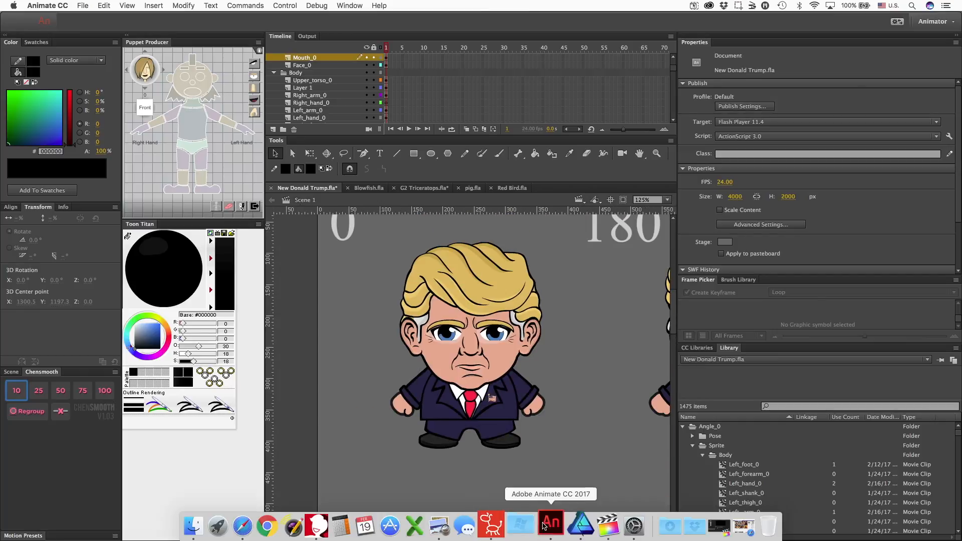
left_click(500, 523)
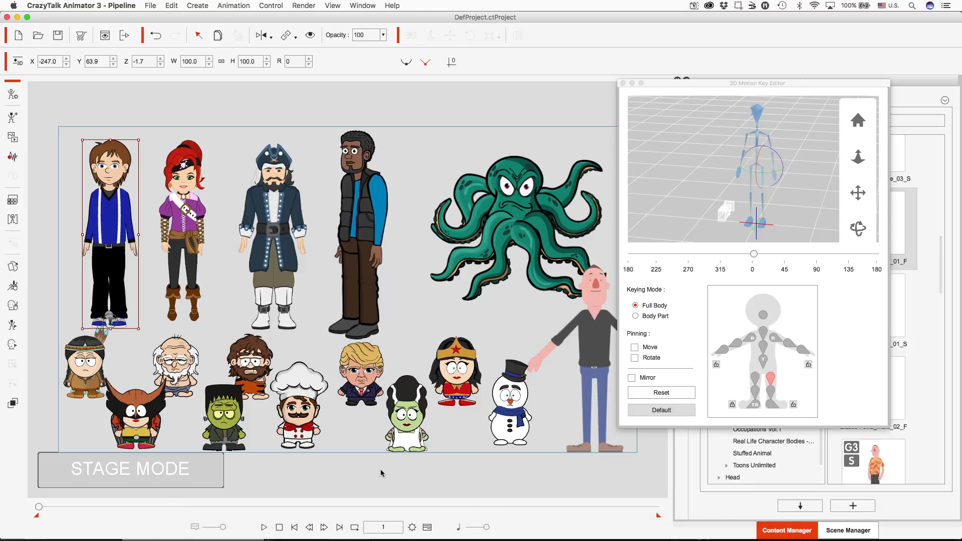
left_click_drag(679, 83, 727, 26)
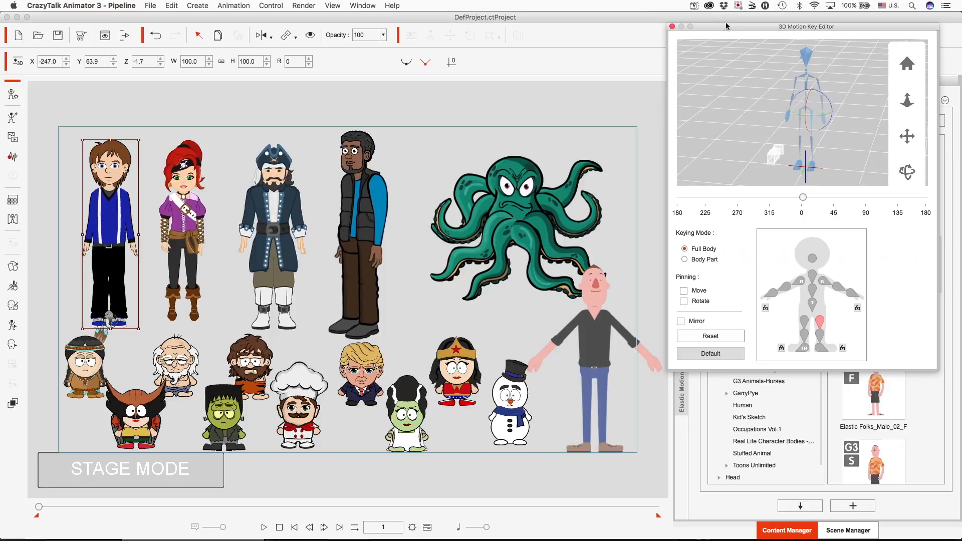
left_click(570, 141)
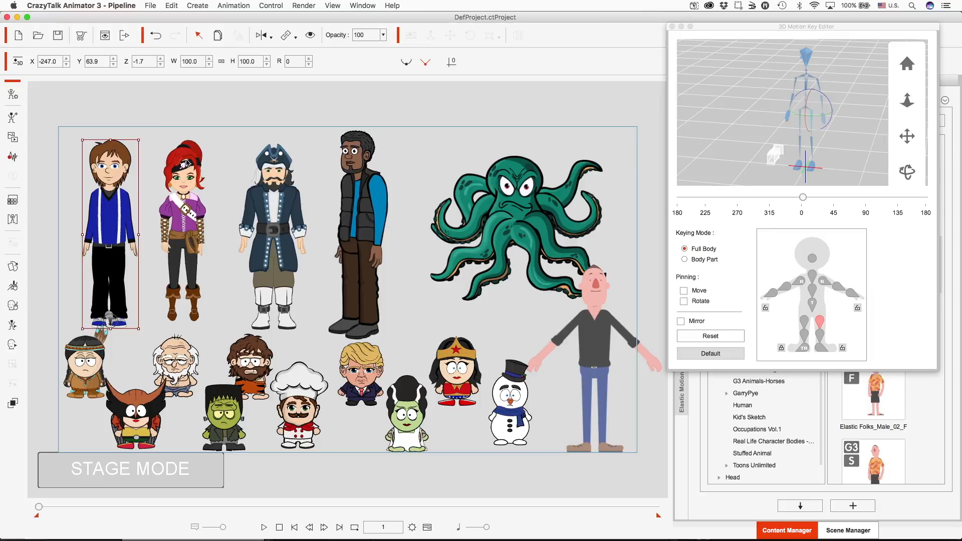
left_click(395, 138)
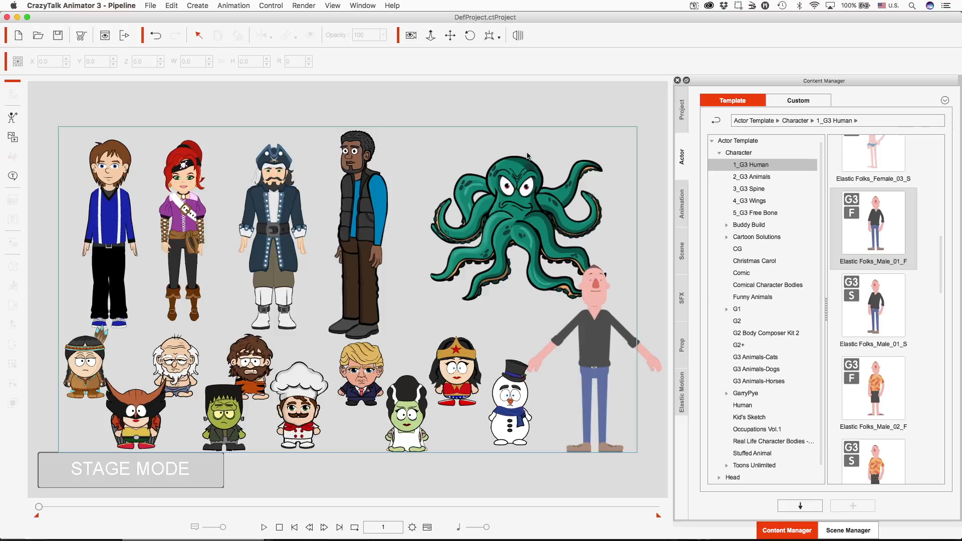
Select the red-haired pirate woman to view her available tools, and clear the selection.
left_click(183, 225)
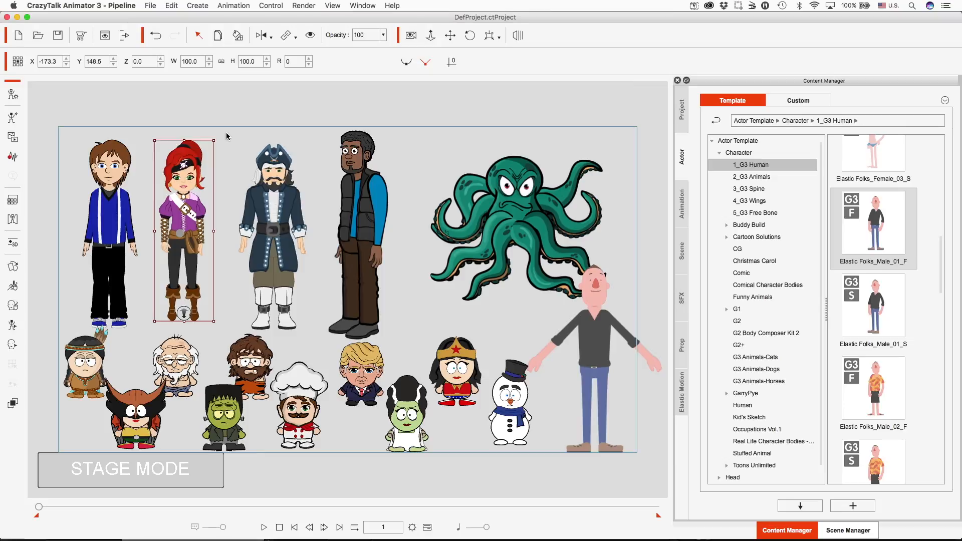
left_click(226, 133)
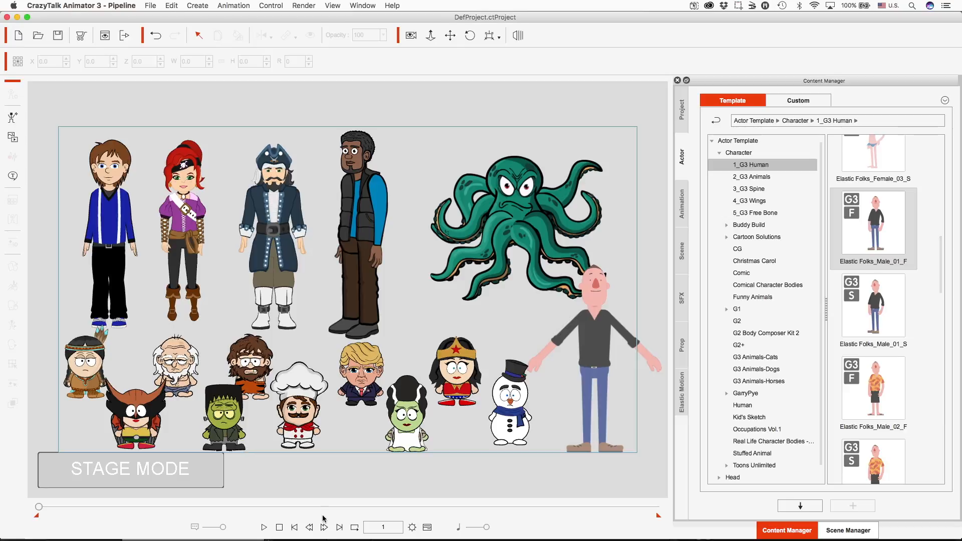
mouse_move(572, 536)
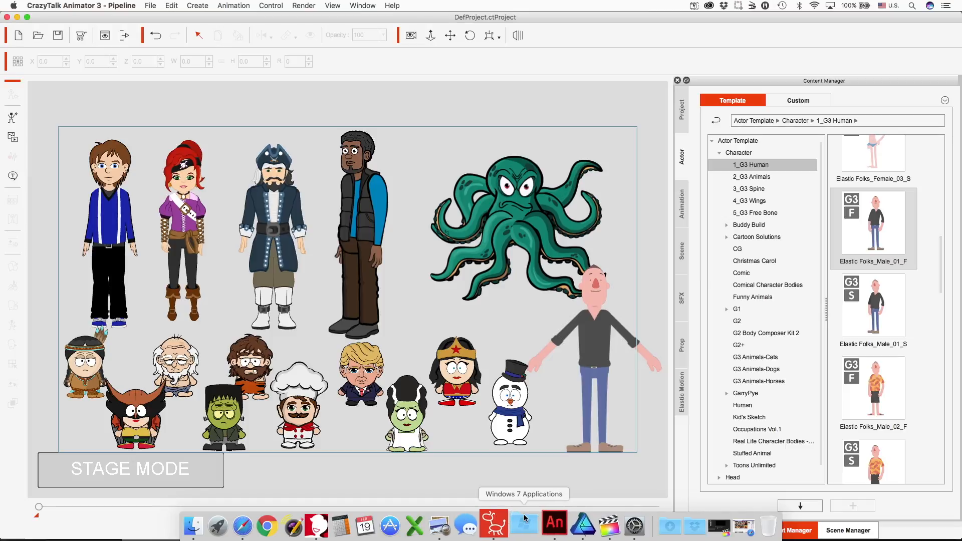
Switch to Animate CC and open Dummy_Template.fla.
left_click(550, 524)
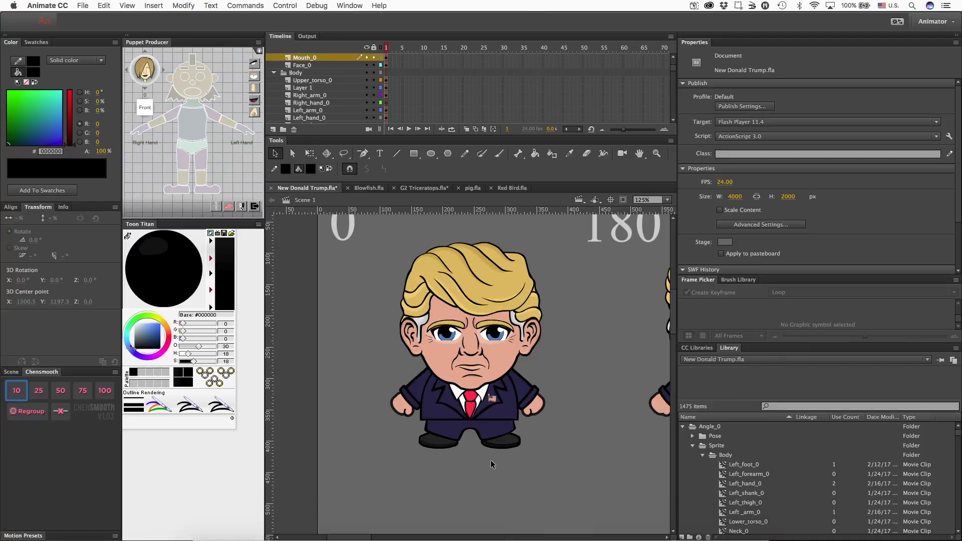
left_click(83, 6)
left_click(93, 26)
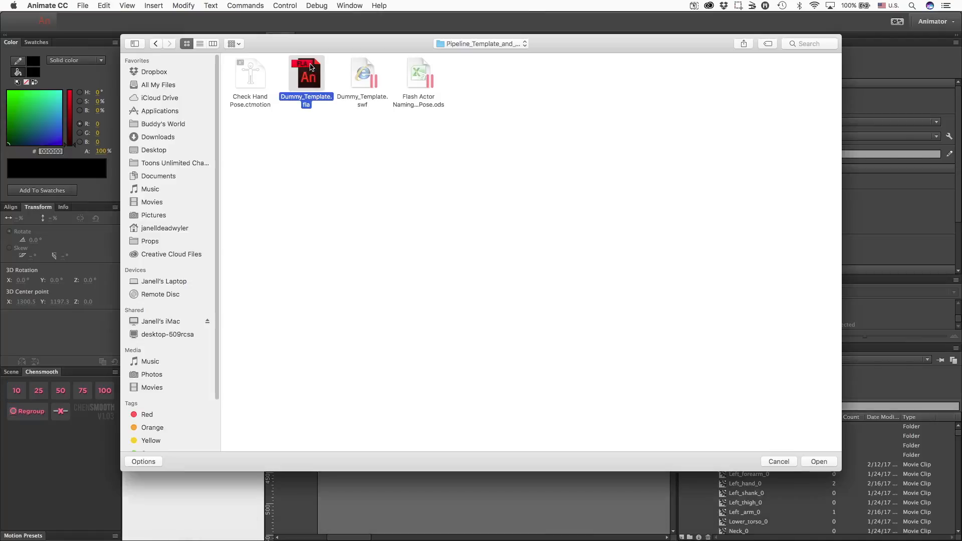
double_click(309, 75)
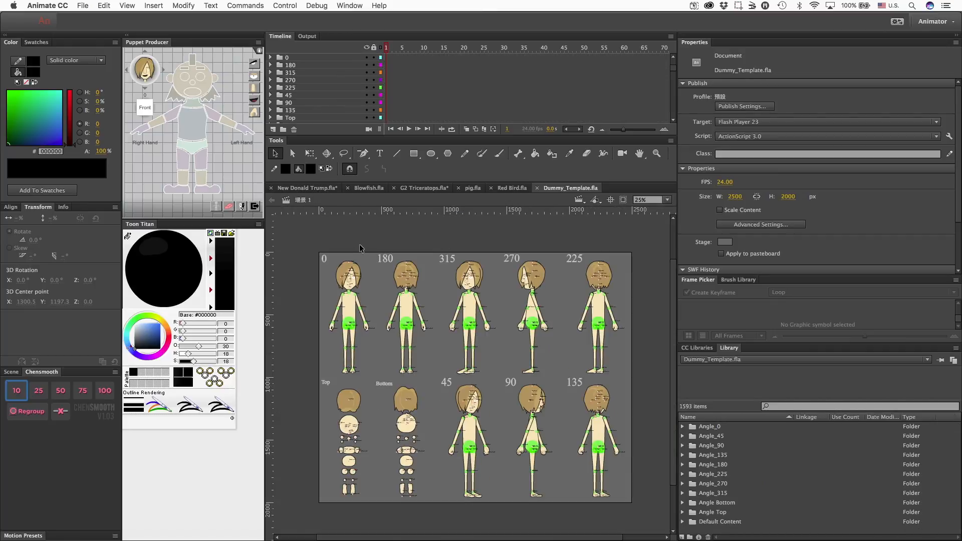
On the 0-degree dummy, inspect the green hip pivot and the pivot base layer inside the 0 folder, and clear the selection.
key("super+equal")
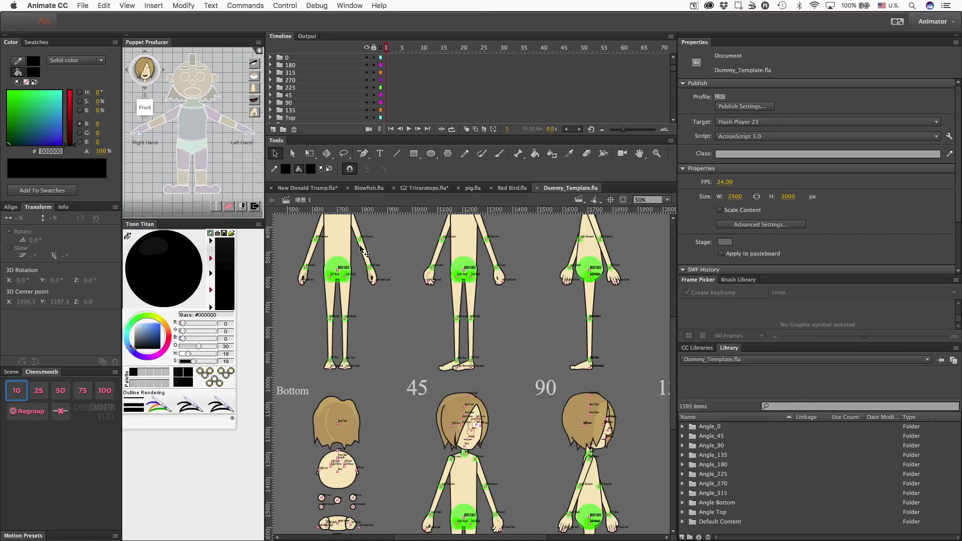
scroll(367, 253, "up", 5)
scroll(363, 251, "left", 8)
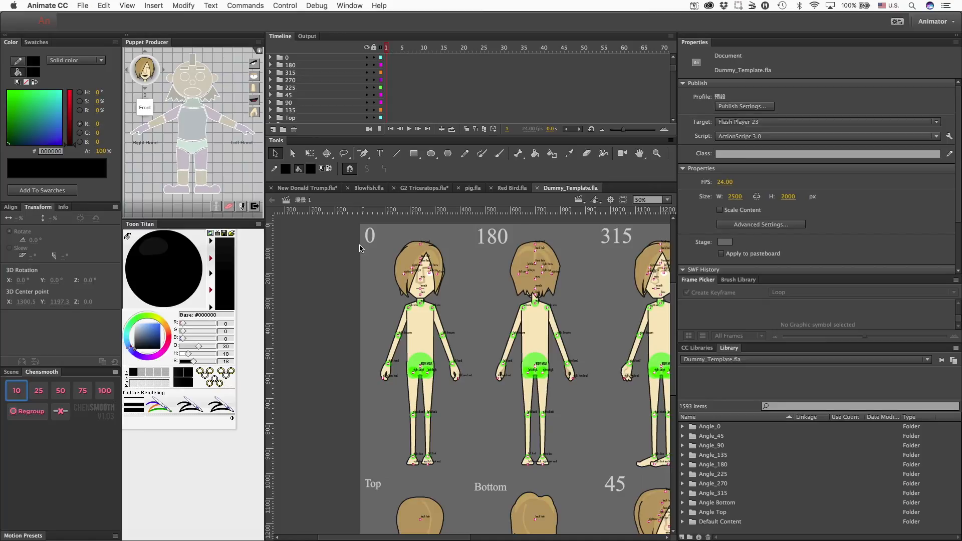
left_click(421, 361)
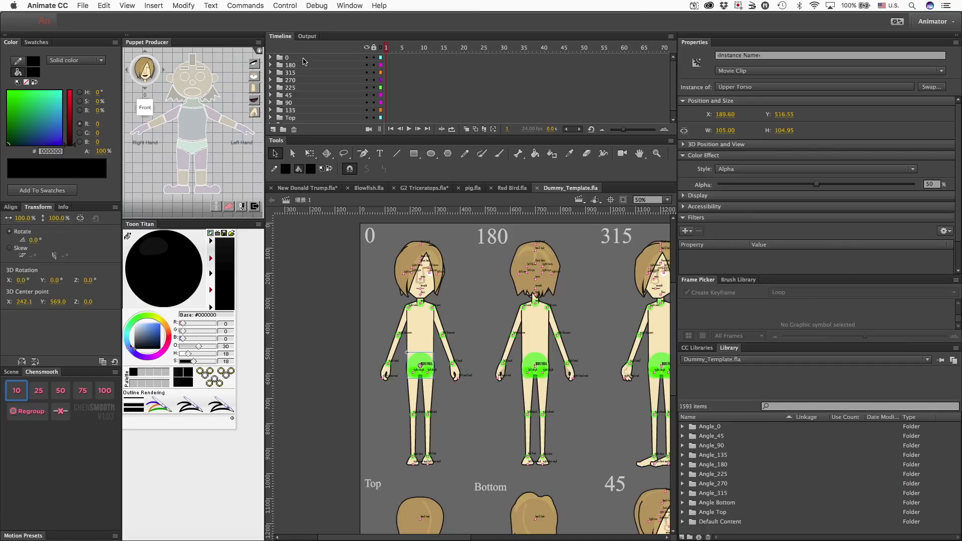
left_click(271, 57)
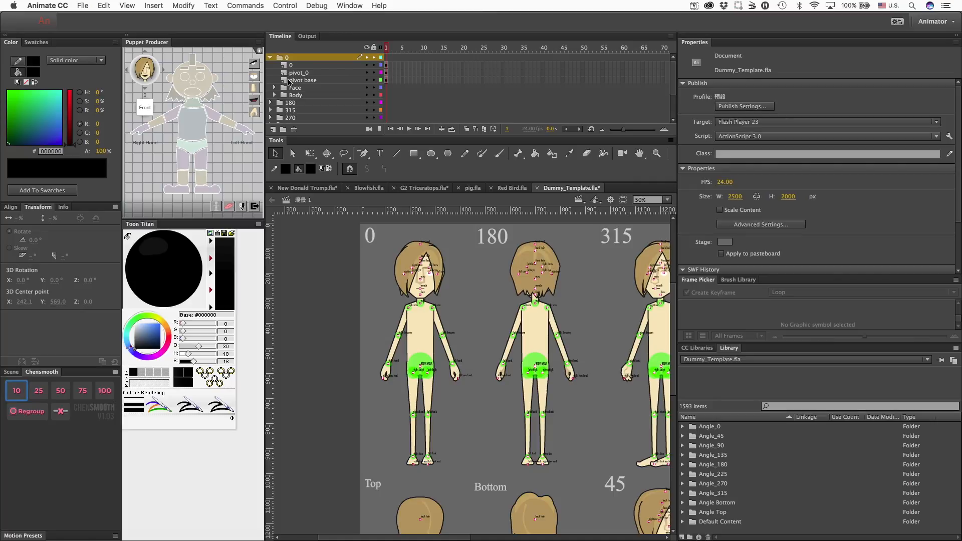
left_click(294, 80)
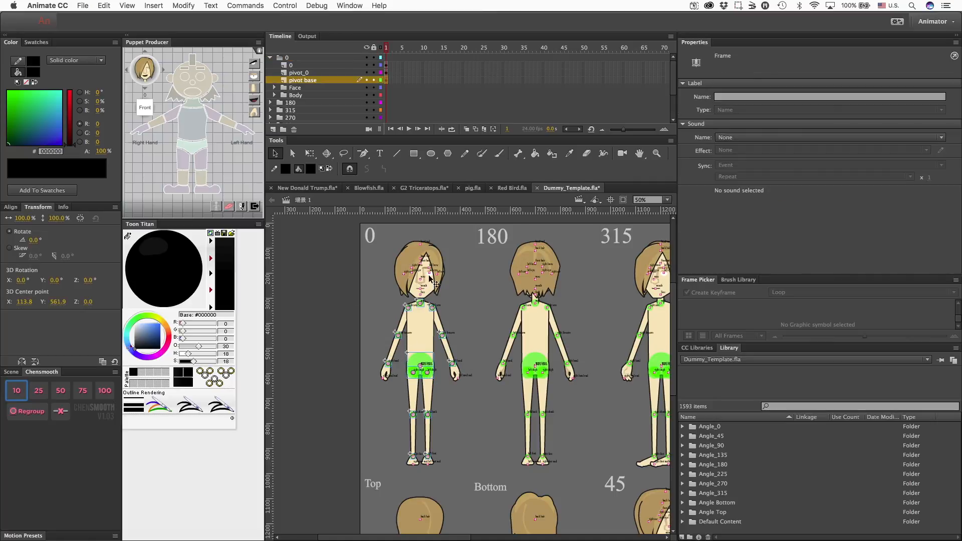
left_click(452, 280)
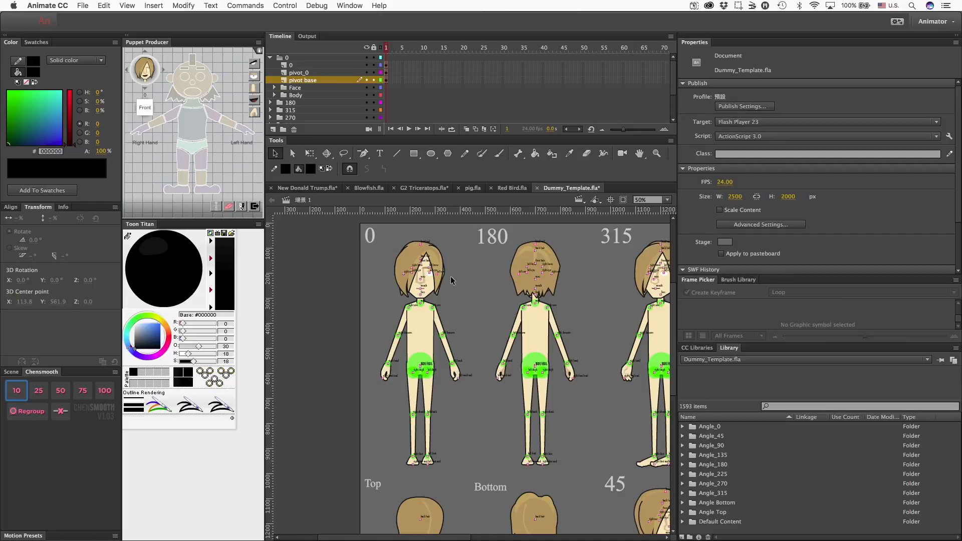
Examine the labelled face, hair and neck pivots of the 0-degree dummy at 200% zoom.
key("super+equal")
key("super+equal")
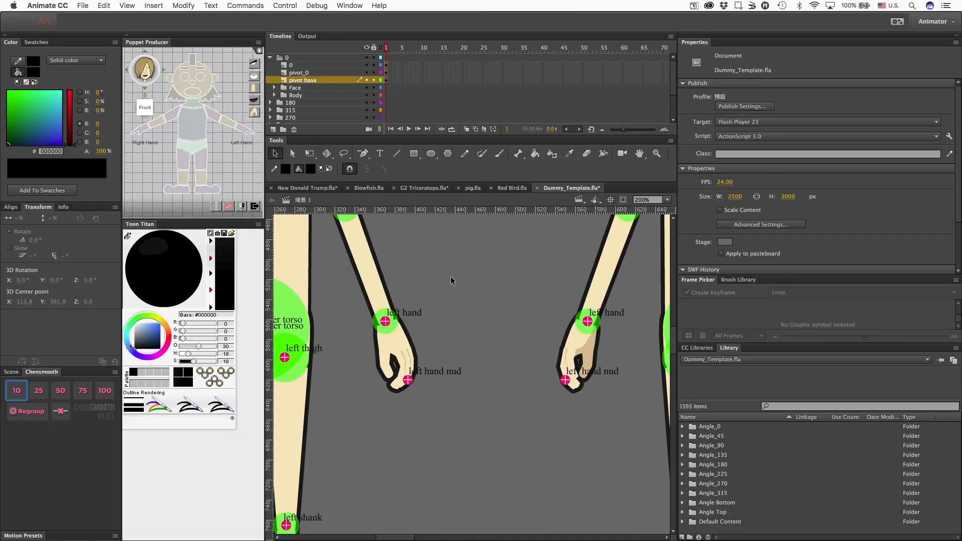
scroll(450, 275, "up", 10)
scroll(450, 275, "left", 5)
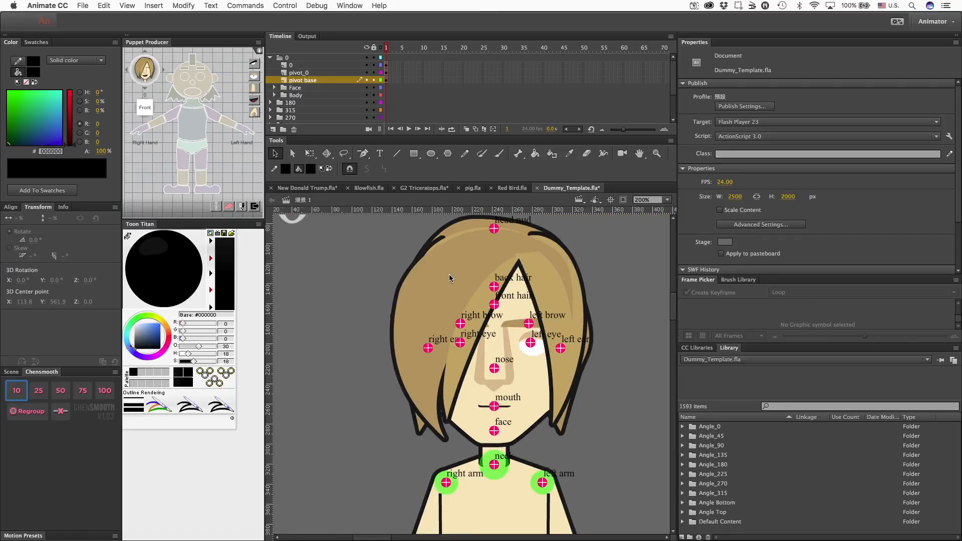
scroll(450, 277, "right", 3)
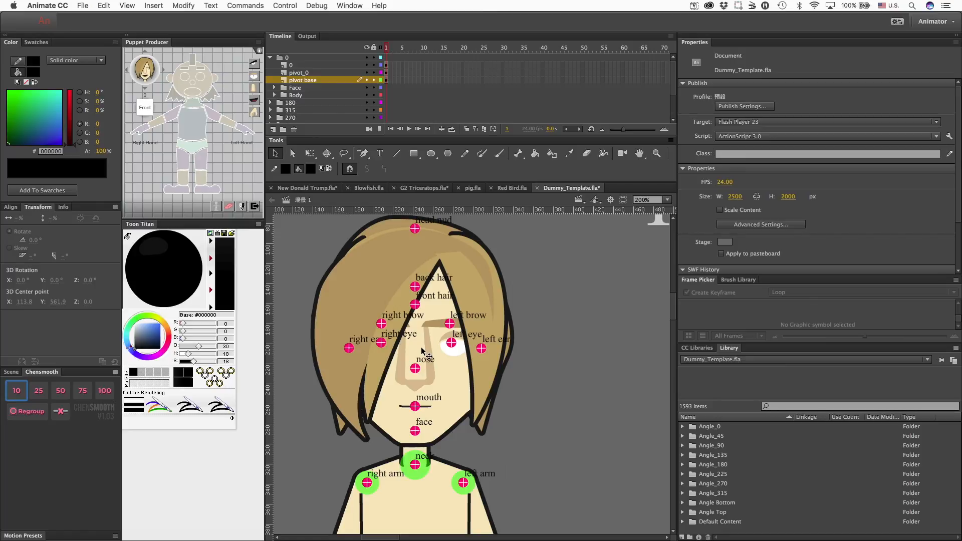
Open the dummy's left eye symbol and its nested normal eye to inspect their layers, and return to the main scene.
double_click(455, 347)
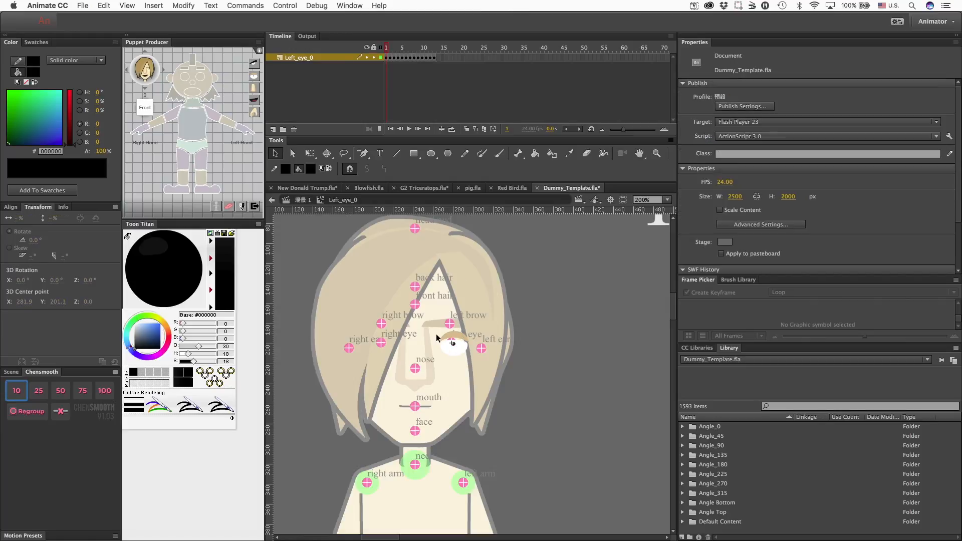
double_click(456, 355)
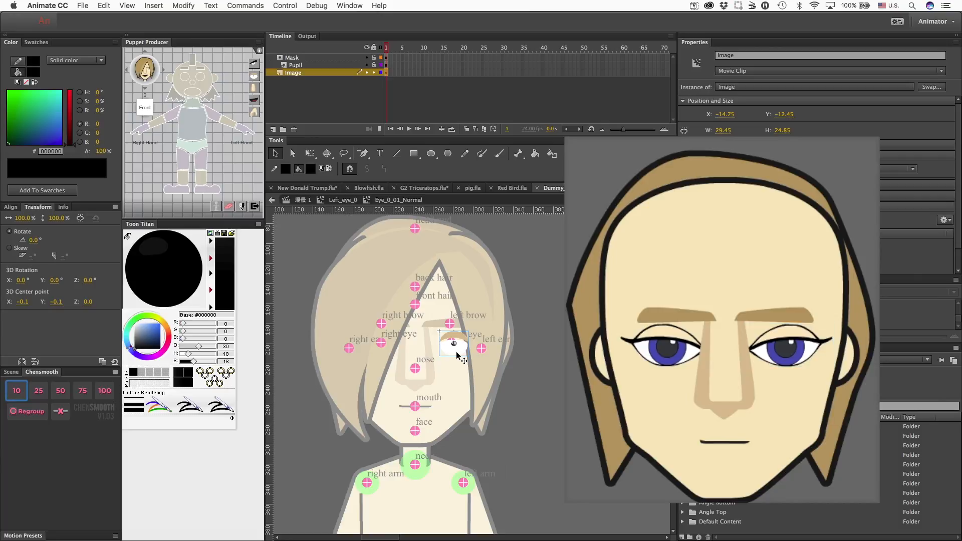
double_click(549, 345)
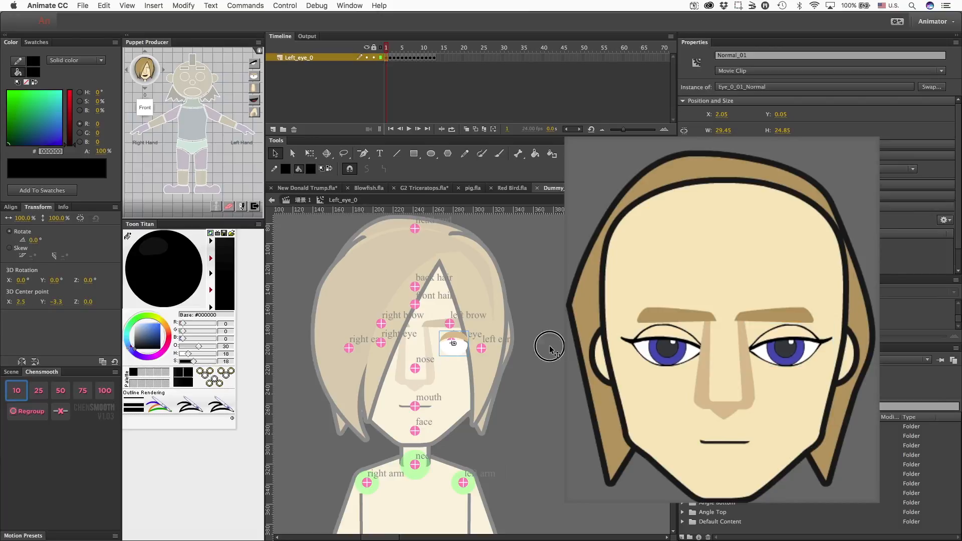
double_click(549, 345)
Examine the shoulder and forearm pivots of the 0-degree dummy and select its upper torso.
scroll(502, 326, "down", 10)
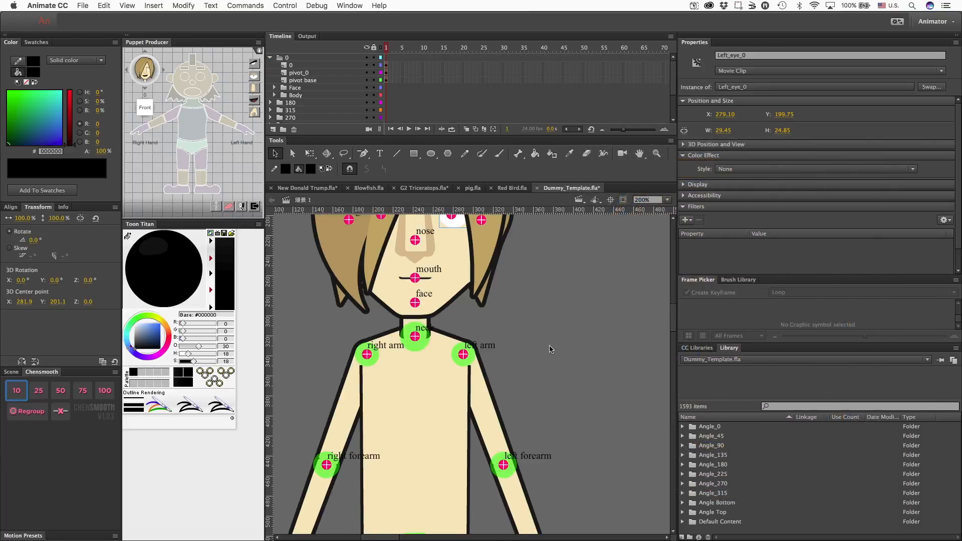
scroll(497, 319, "up", 5)
scroll(496, 319, "left", 2)
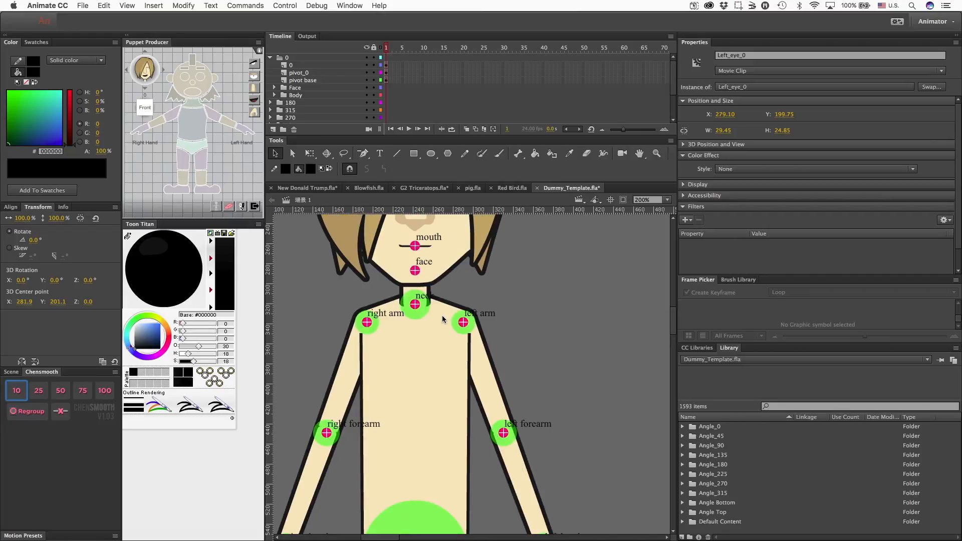
left_click(426, 385)
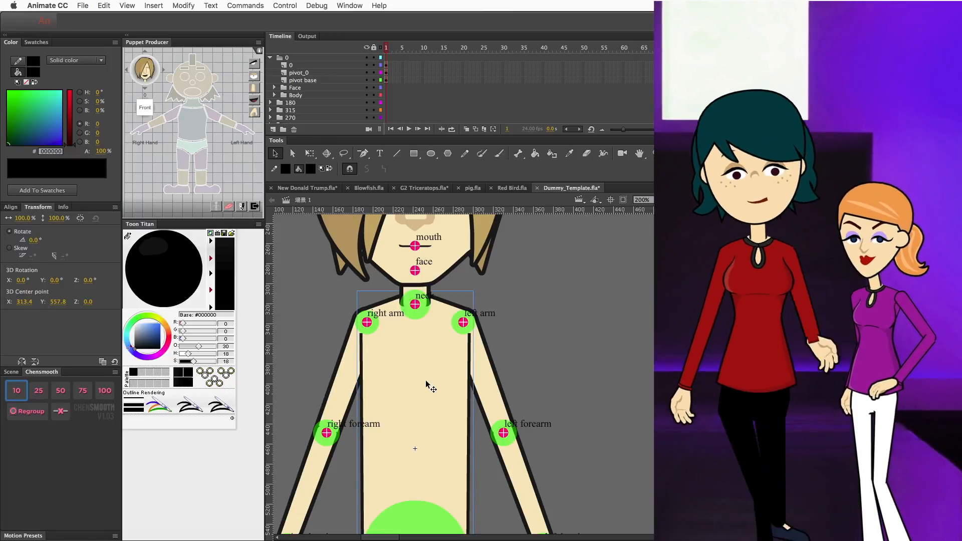
Examine the dummy's different view angles at 50% zoom and select the right ear pivot on the 0-degree view.
key("super+minus")
key("super+minus")
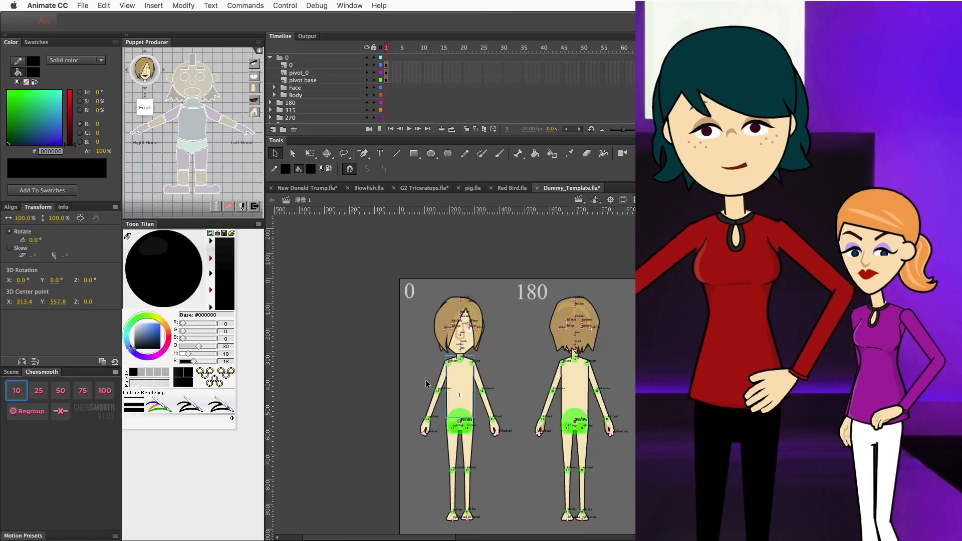
scroll(425, 380, "right", 8)
scroll(425, 380, "down", 3)
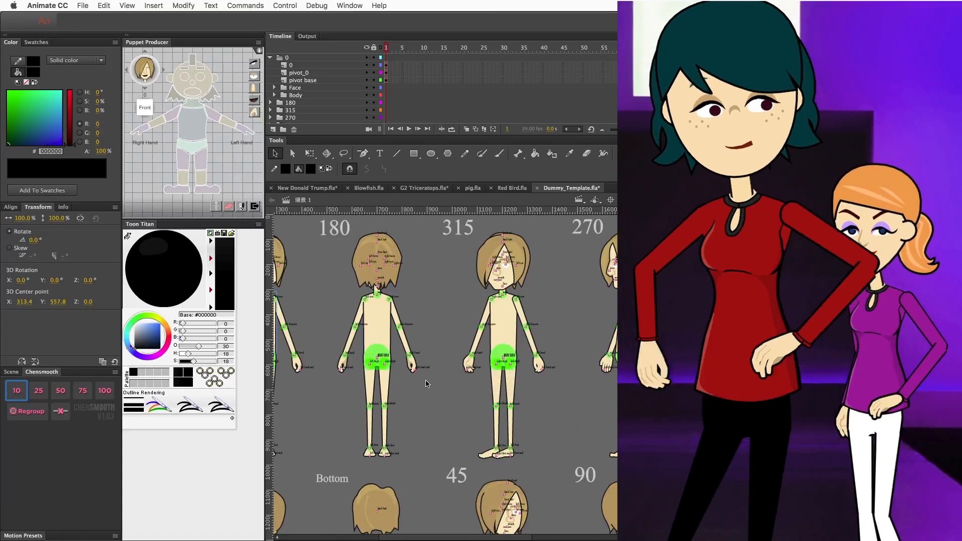
scroll(426, 384, "right", 5)
scroll(425, 384, "left", 10)
scroll(427, 384, "right", 3)
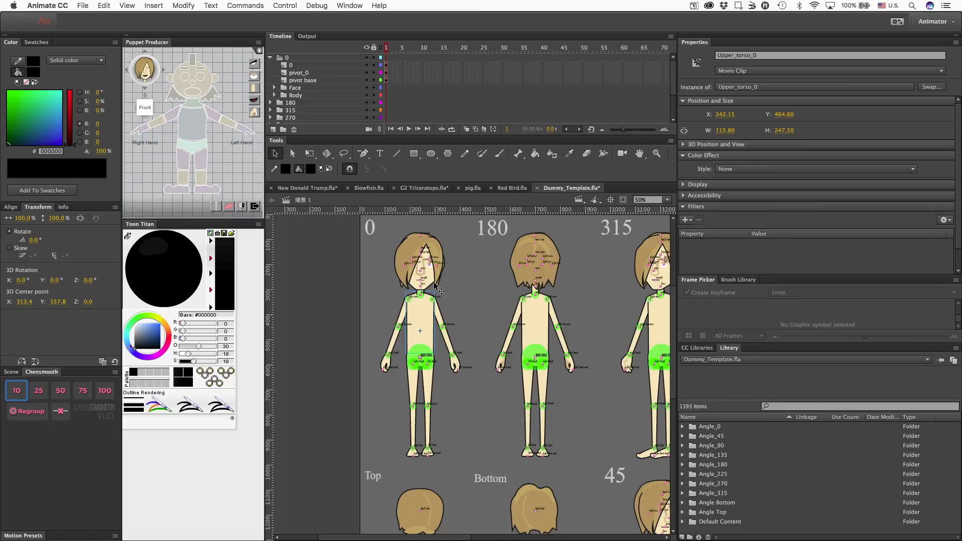
left_click(407, 268)
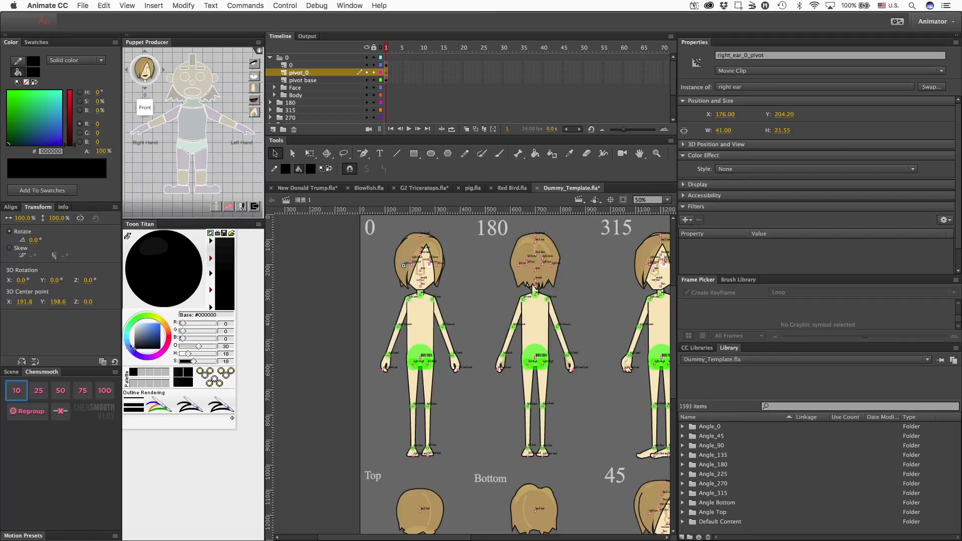
Open new dexter.fla and clear the selection on its stage.
left_click(84, 6)
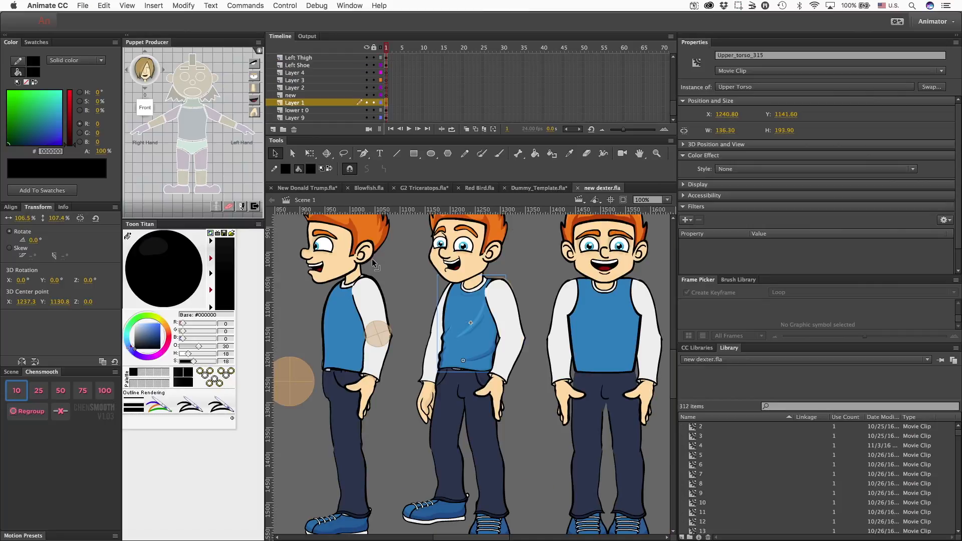
key("super+minus")
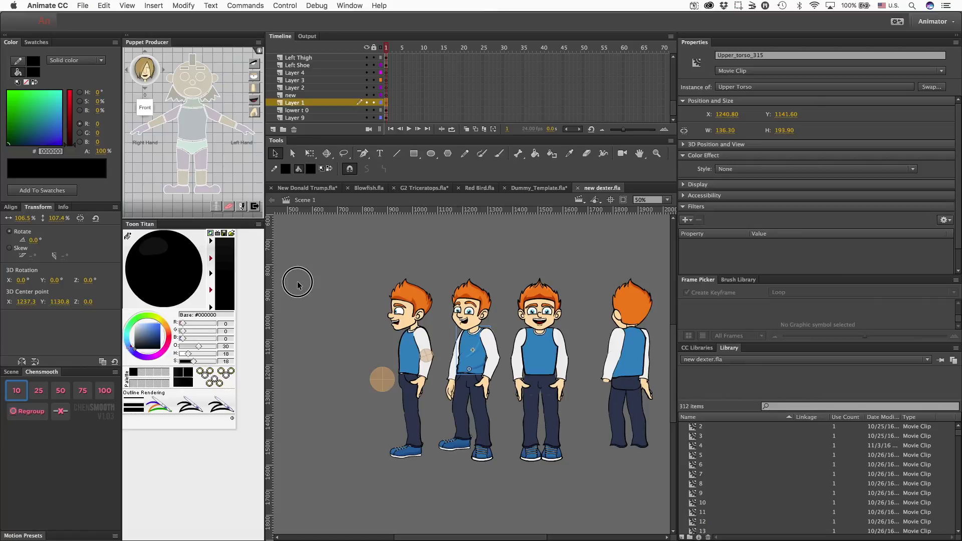
left_click(297, 284)
Examine the red-haired boy's side, three-quarter, front and back views up close, ending with the whole stage at 25% zoom.
scroll(323, 297, "left", 4)
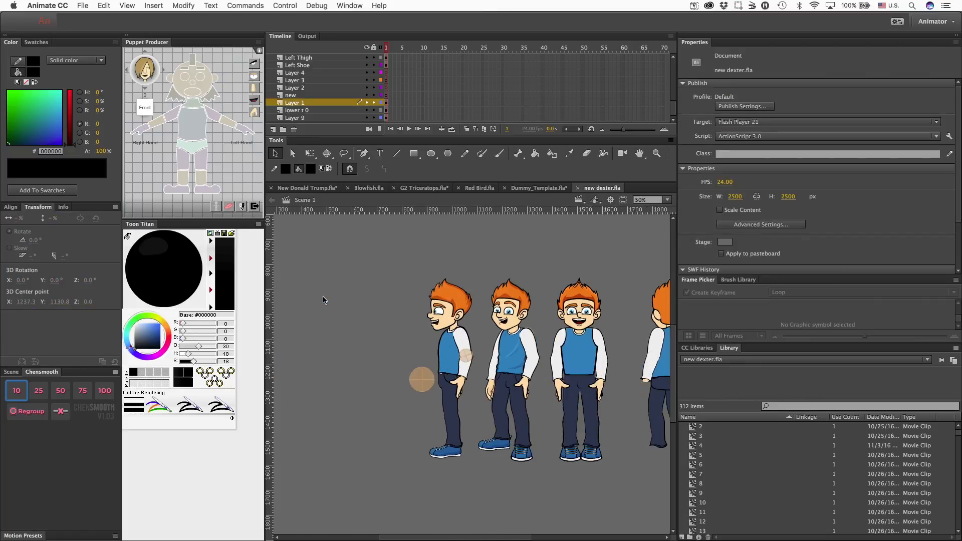
scroll(323, 300, "right", 4)
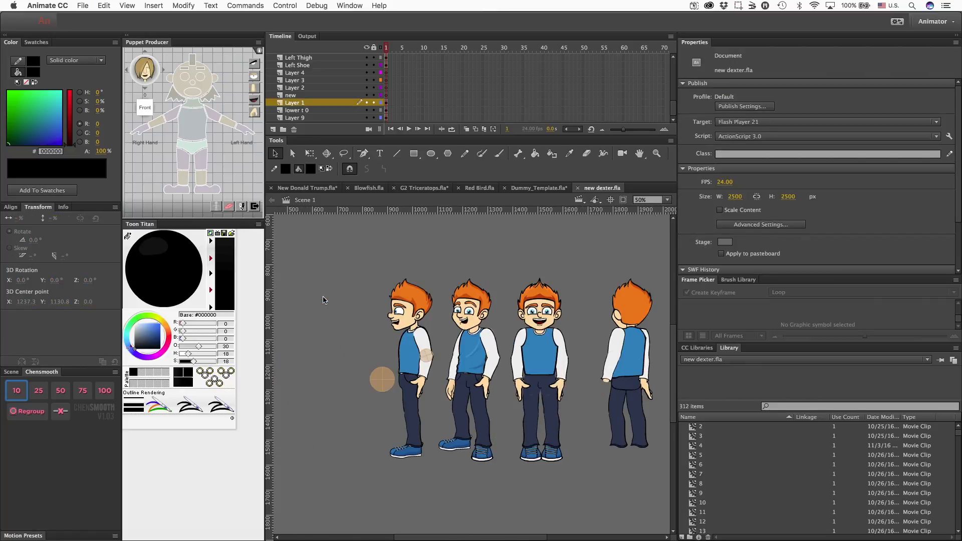
key("ctrl+equal")
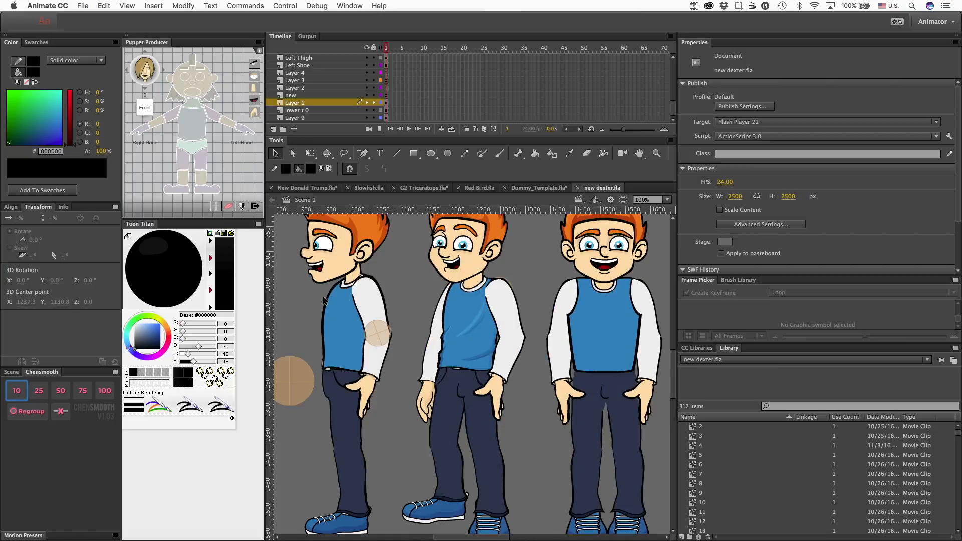
scroll(346, 288, "up", 4)
scroll(346, 288, "right", 5)
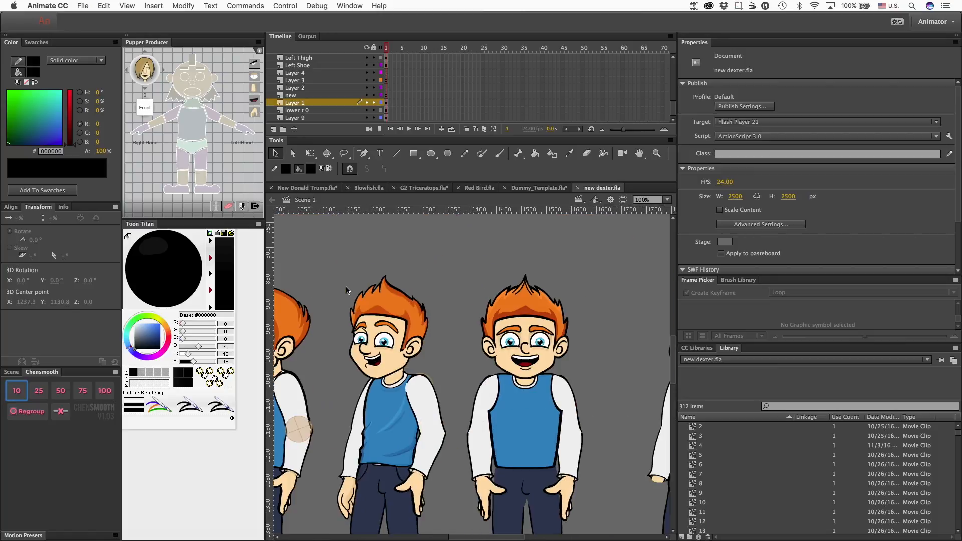
scroll(346, 288, "left", 6)
scroll(346, 288, "down", 2)
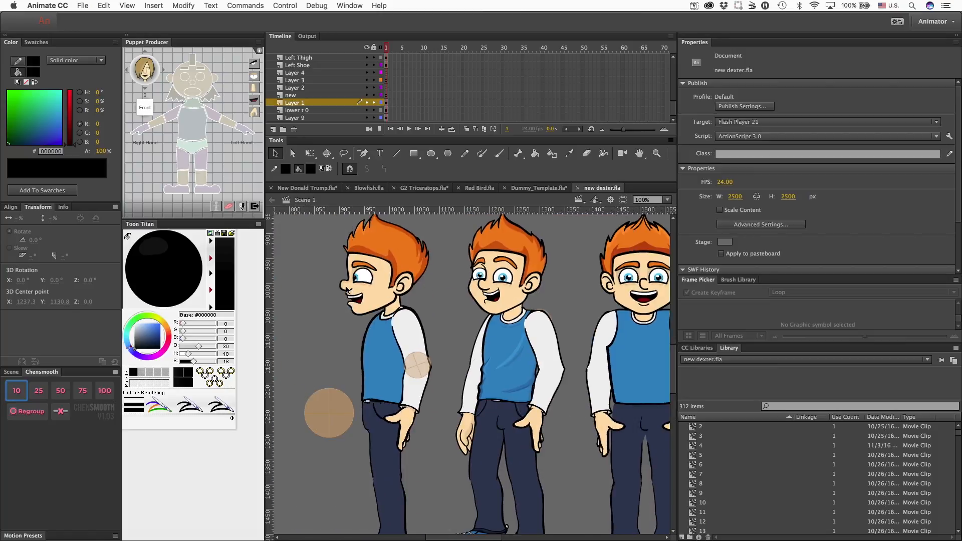
scroll(346, 289, "right", 2)
key("ctrl+minus")
key("ctrl+minus")
key("ctrl+minus")
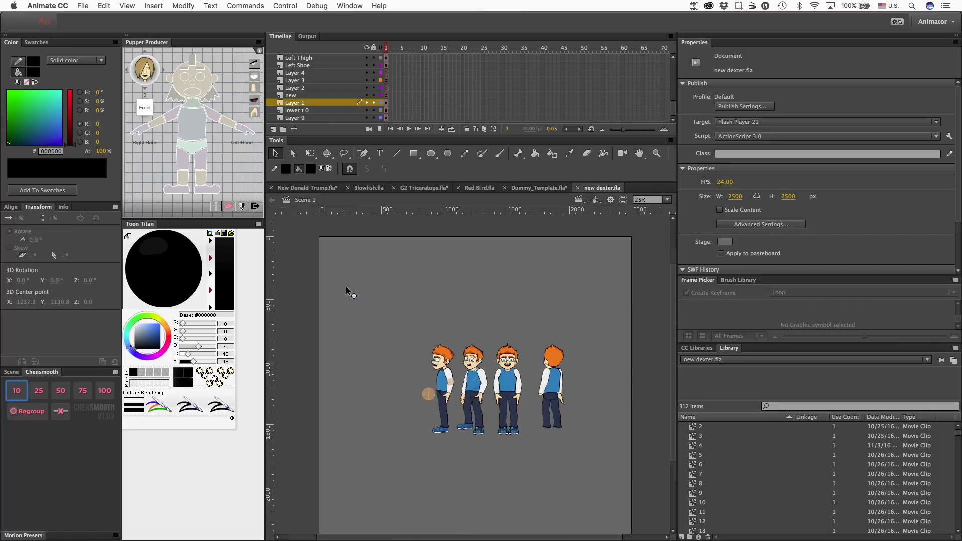
Select the left forearm of the red-haired boy's side view at 100% zoom to inspect its joint overlap.
key("ctrl+equal")
key("ctrl+equal")
key("ctrl+equal")
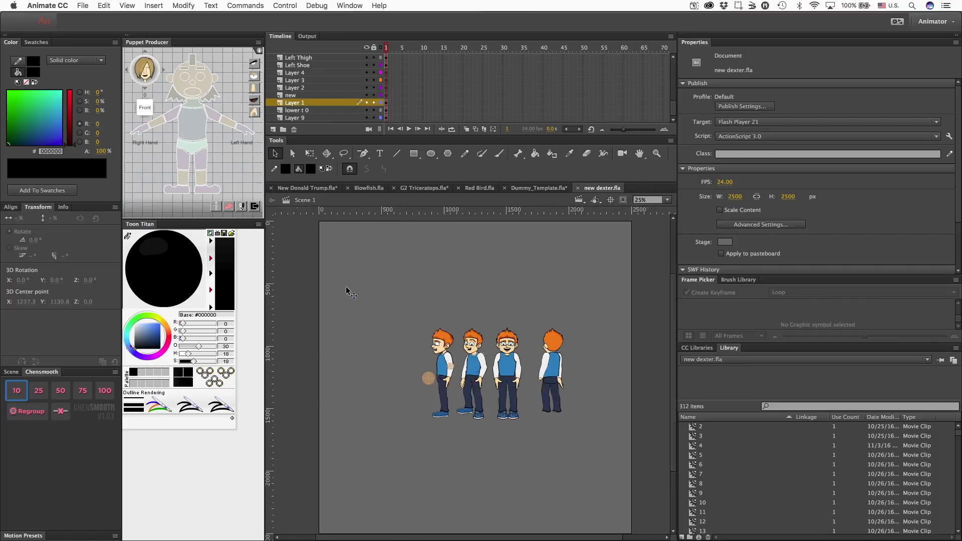
key("ctrl+equal")
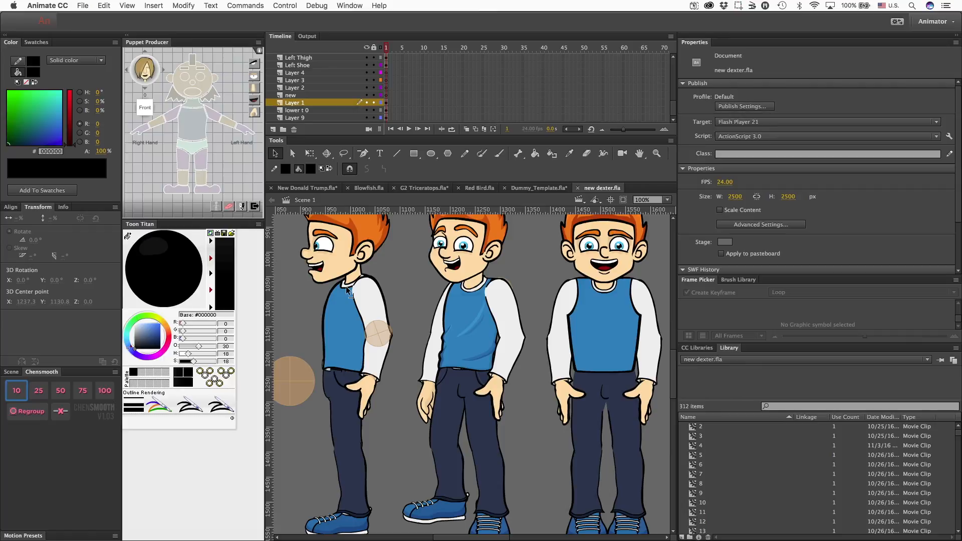
scroll(346, 287, "up", 4)
scroll(345, 287, "left", 2)
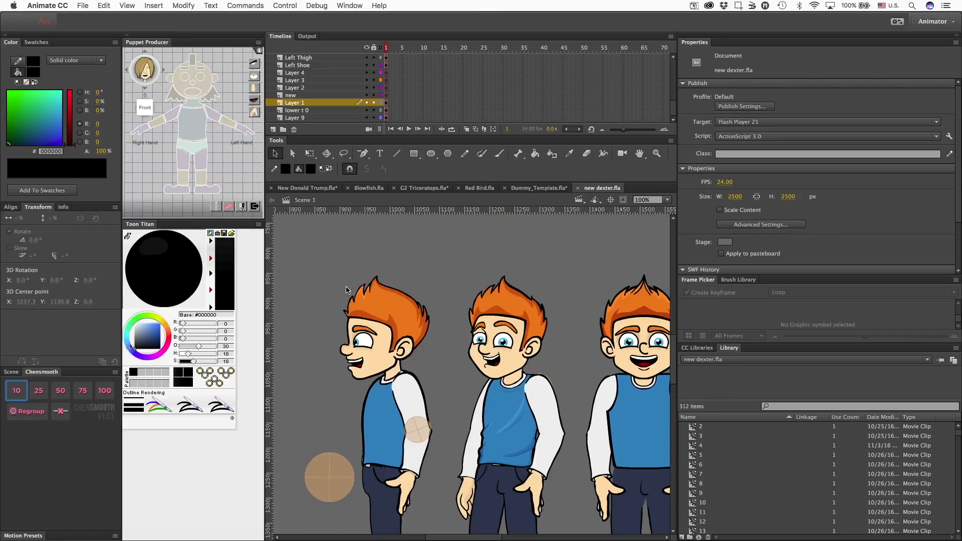
scroll(346, 288, "down", 3)
scroll(346, 287, "right", 2)
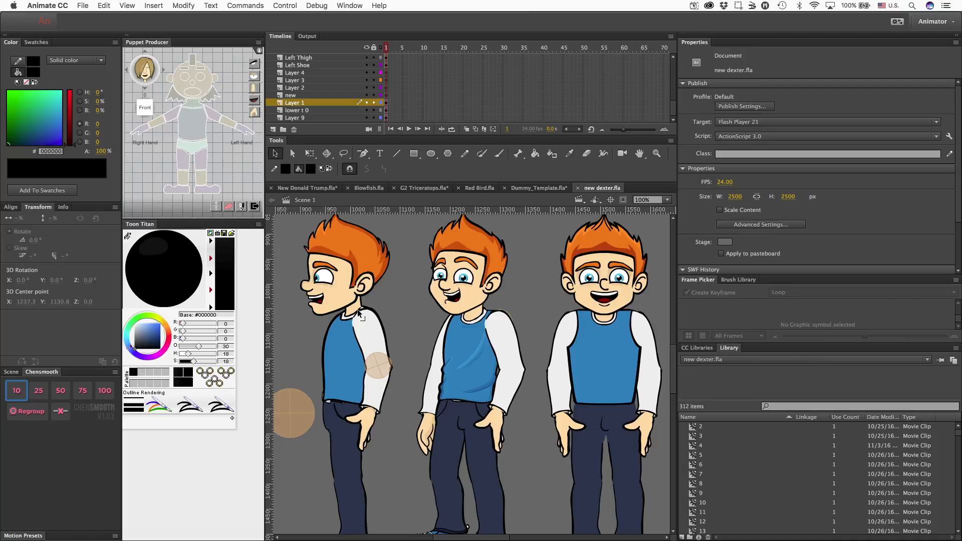
left_click(378, 362)
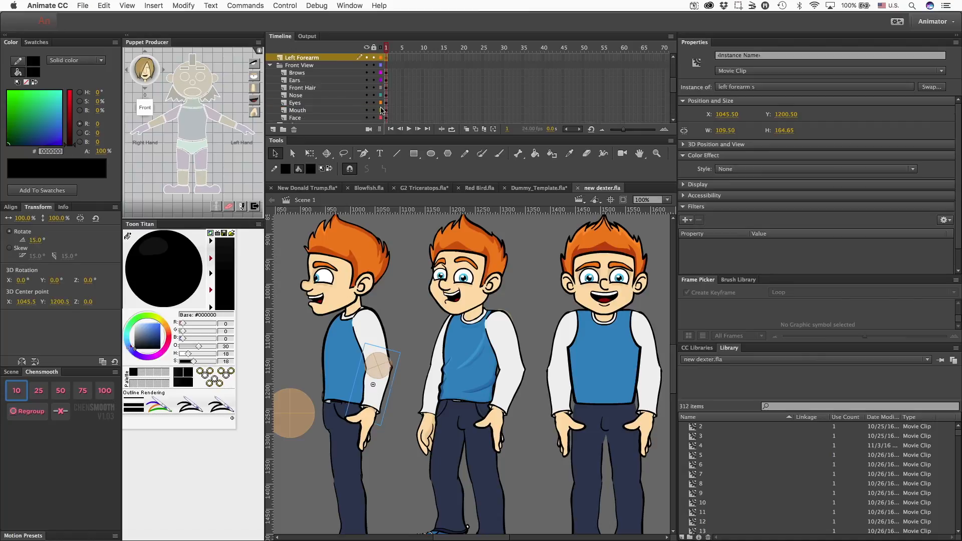
Display all layers as outlines and examine the overlapping joint circles across the red-haired boy's front, back and three-quarter views.
left_click(381, 47)
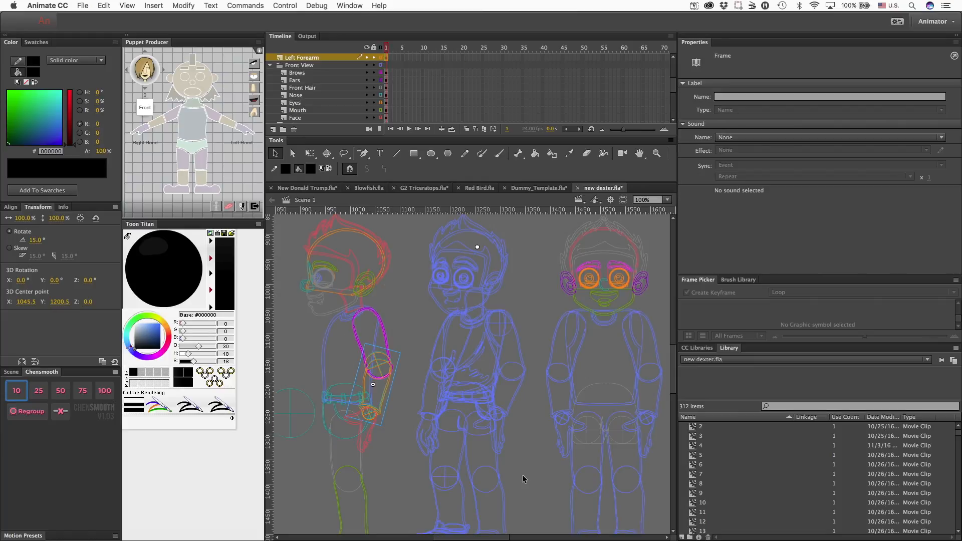
scroll(504, 482, "right", 6)
scroll(504, 482, "down", 1)
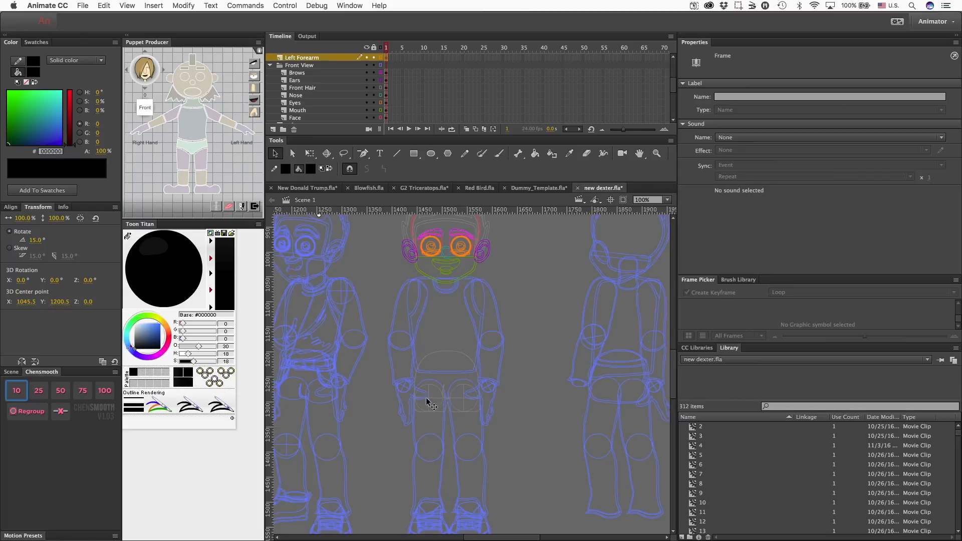
scroll(445, 395, "down", 3)
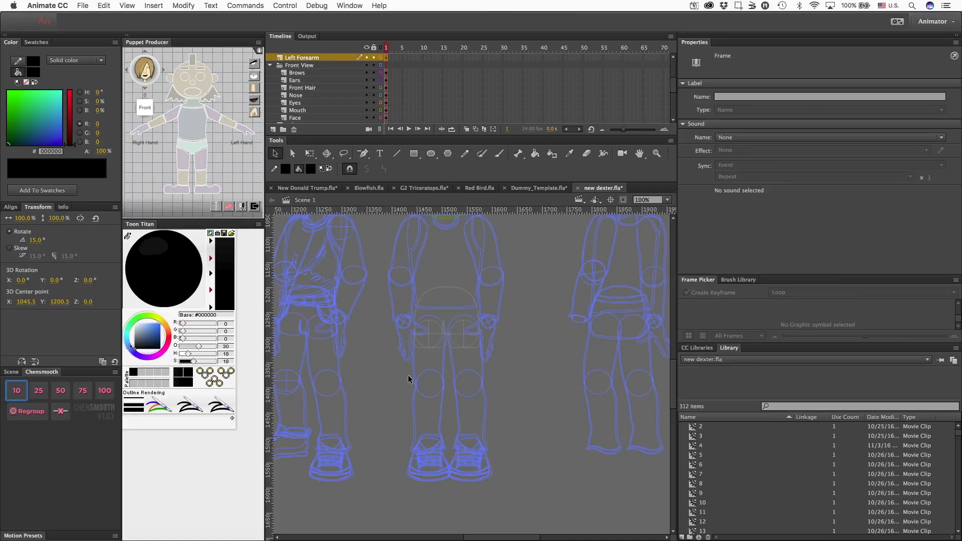
scroll(409, 380, "left", 5)
scroll(408, 380, "up", 5)
scroll(409, 380, "up", 2)
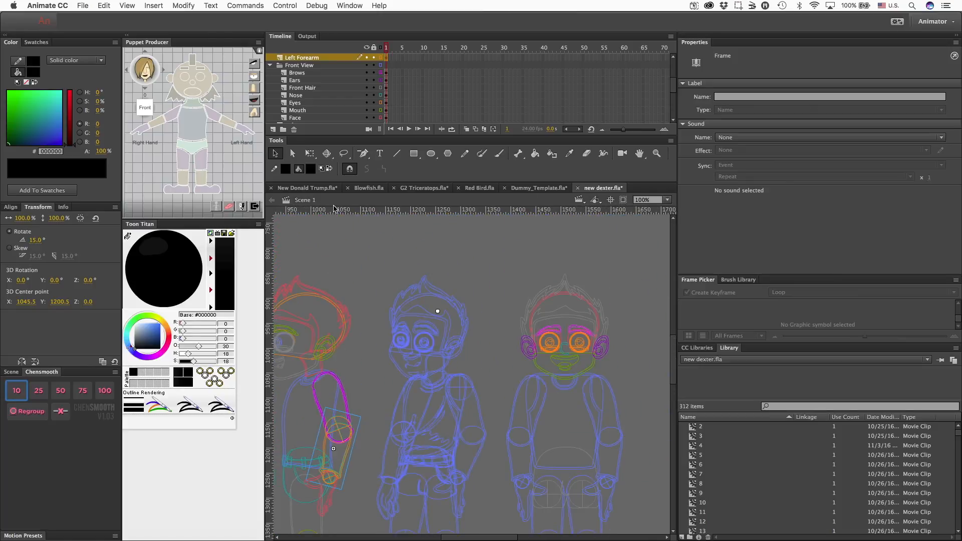
Turn off the outline display for all layers and clear the left forearm selection on the stage.
left_click(380, 47)
left_click(410, 238)
scroll(411, 239, "down", 3)
scroll(410, 239, "left", 2)
scroll(411, 239, "left", 3)
scroll(411, 239, "right", 3)
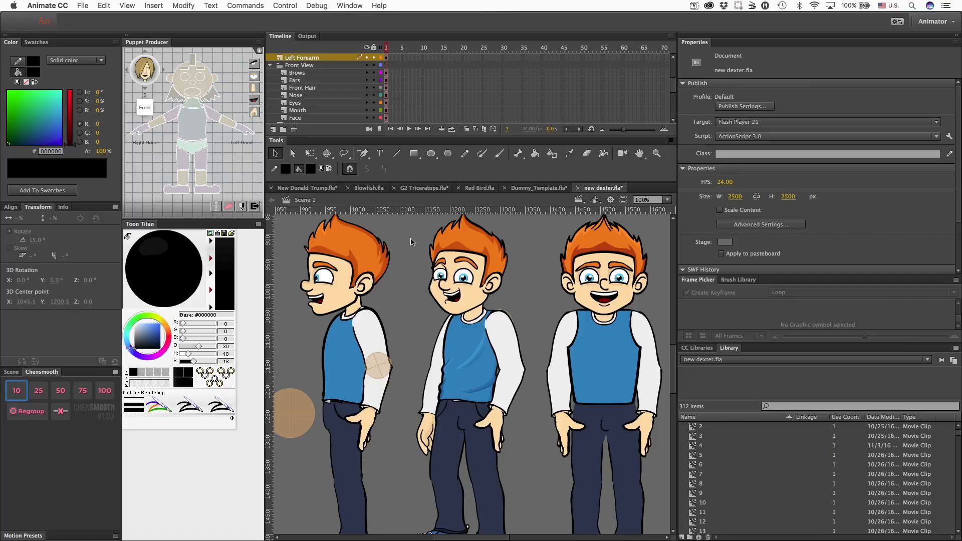
scroll(399, 297, "up", 3)
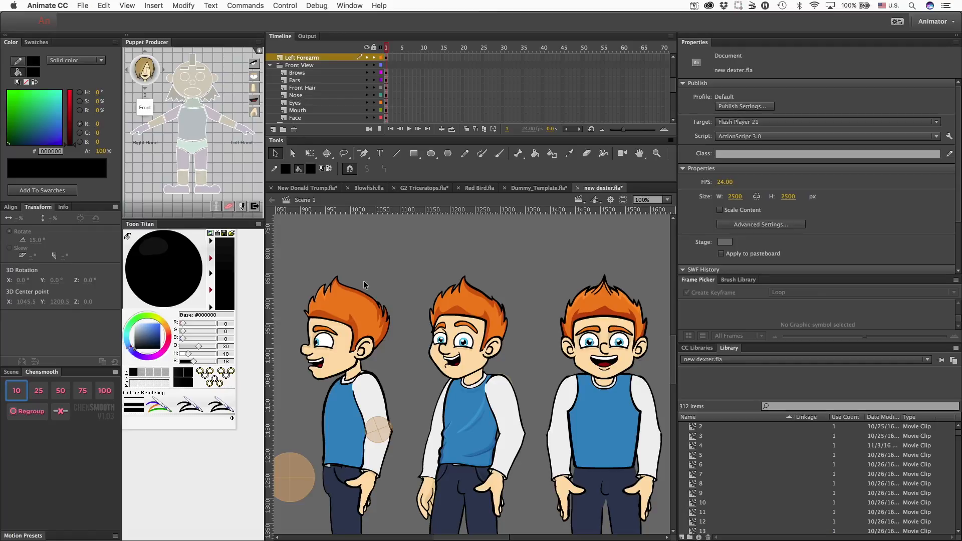
scroll(363, 290, "down", 3)
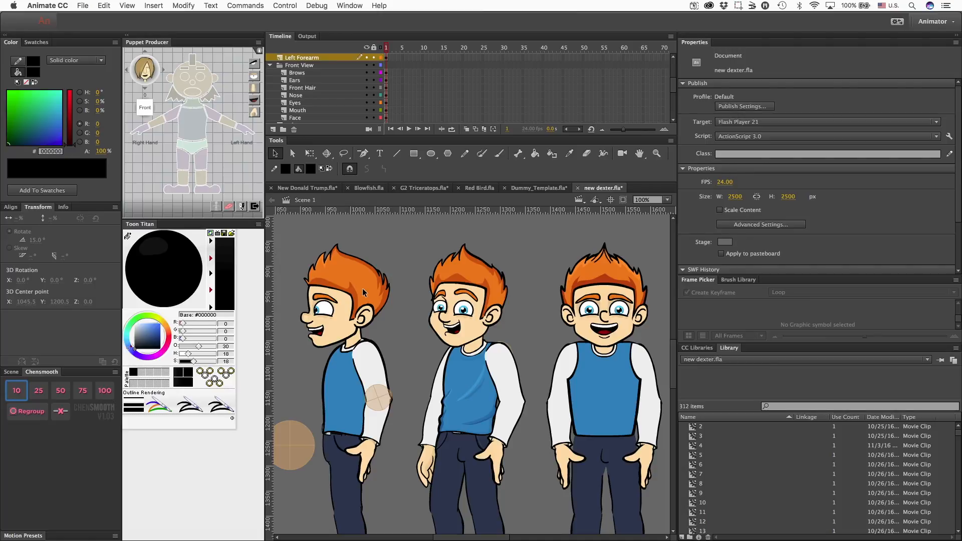
scroll(363, 293, "up", 2)
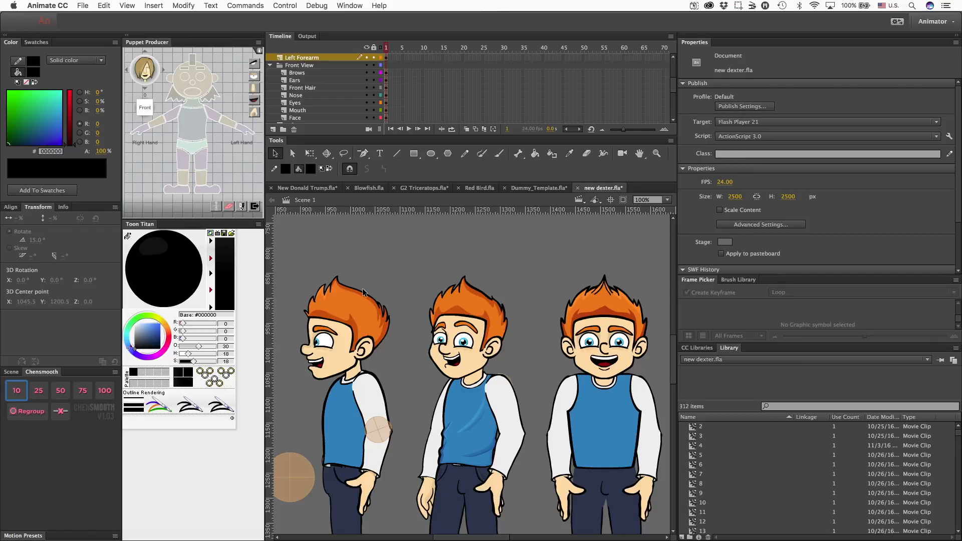
scroll(367, 243, "right", 3)
scroll(368, 238, "left", 5)
scroll(368, 235, "right", 2)
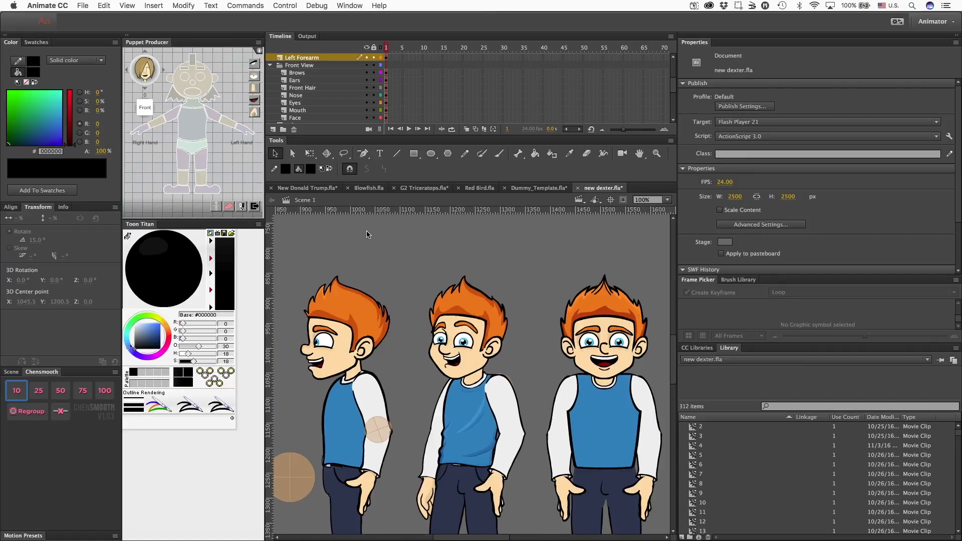